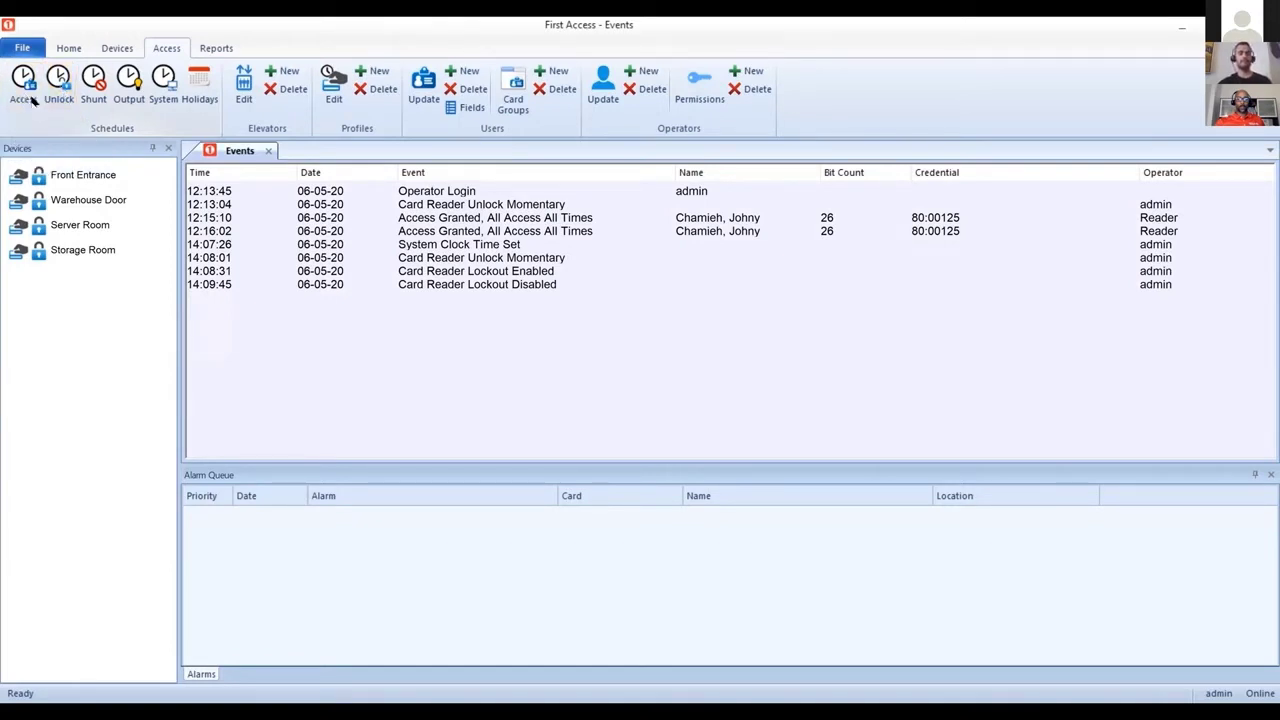
Step: Edit access Schedule 4 and set its first row's days to Mon to Fri
click(30, 96)
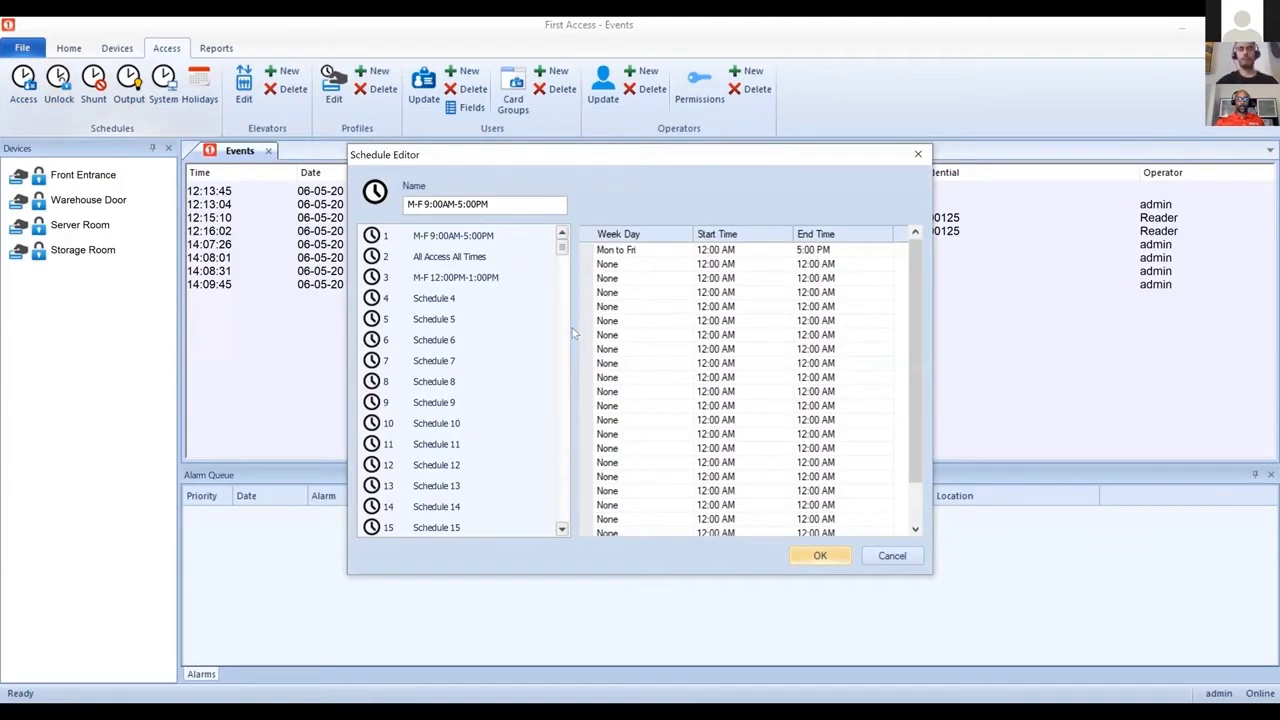
click(440, 299)
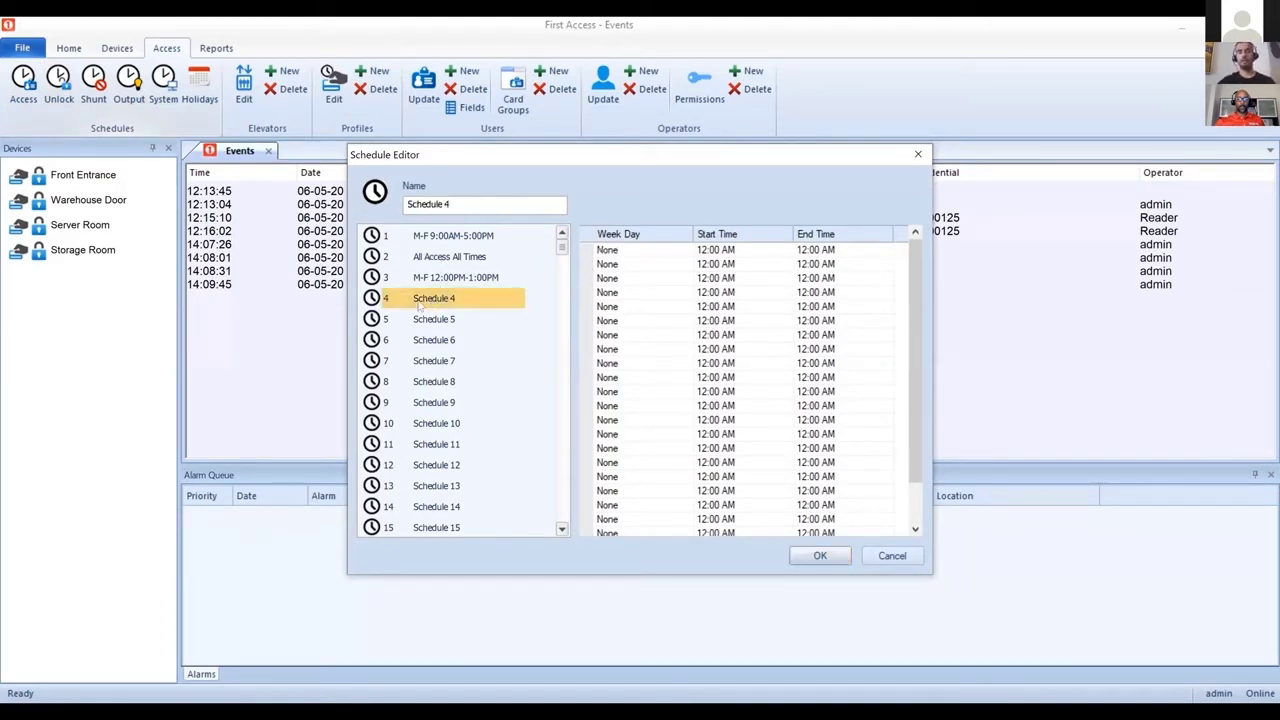
drag(452, 204, 232, 189)
text(Name)
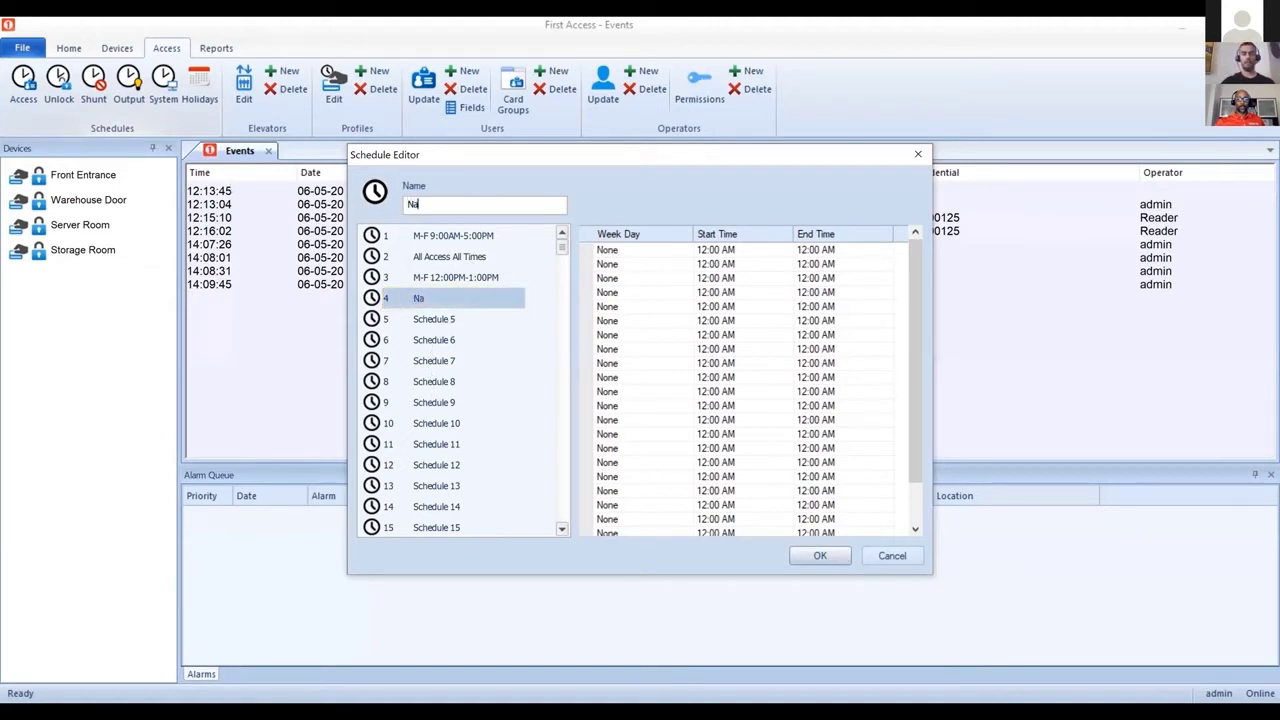
click(657, 249)
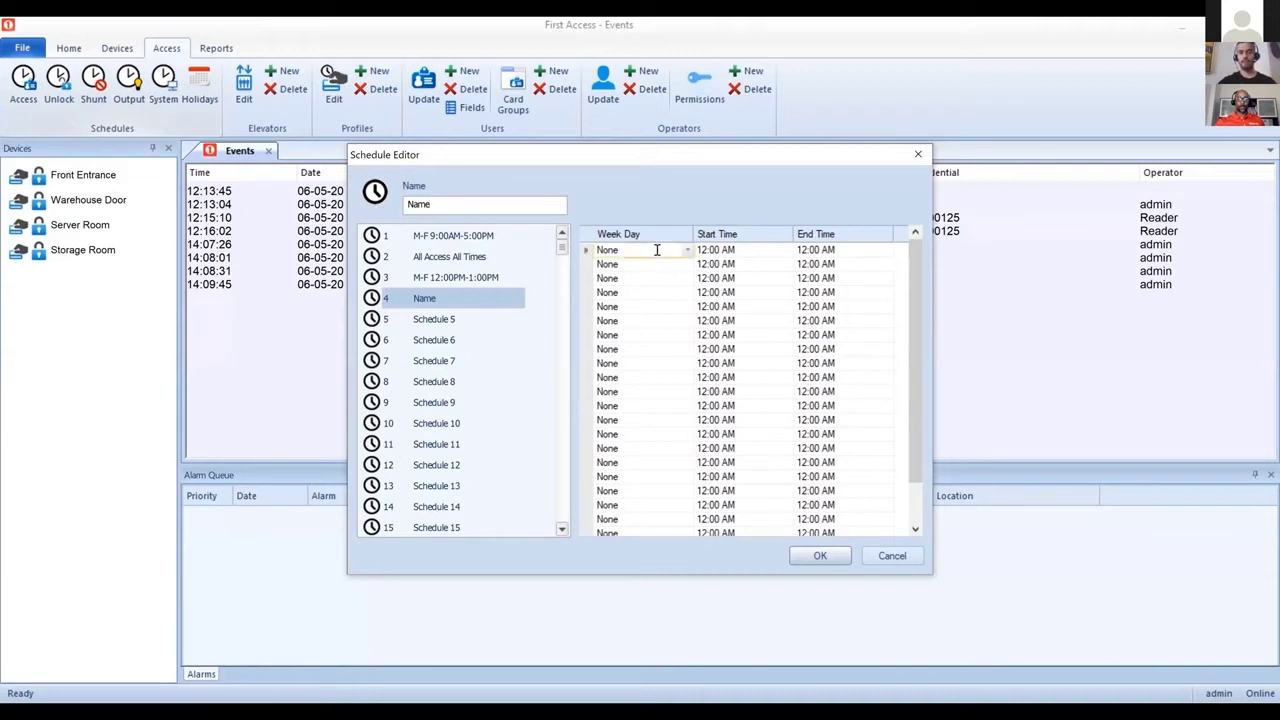
click(688, 250)
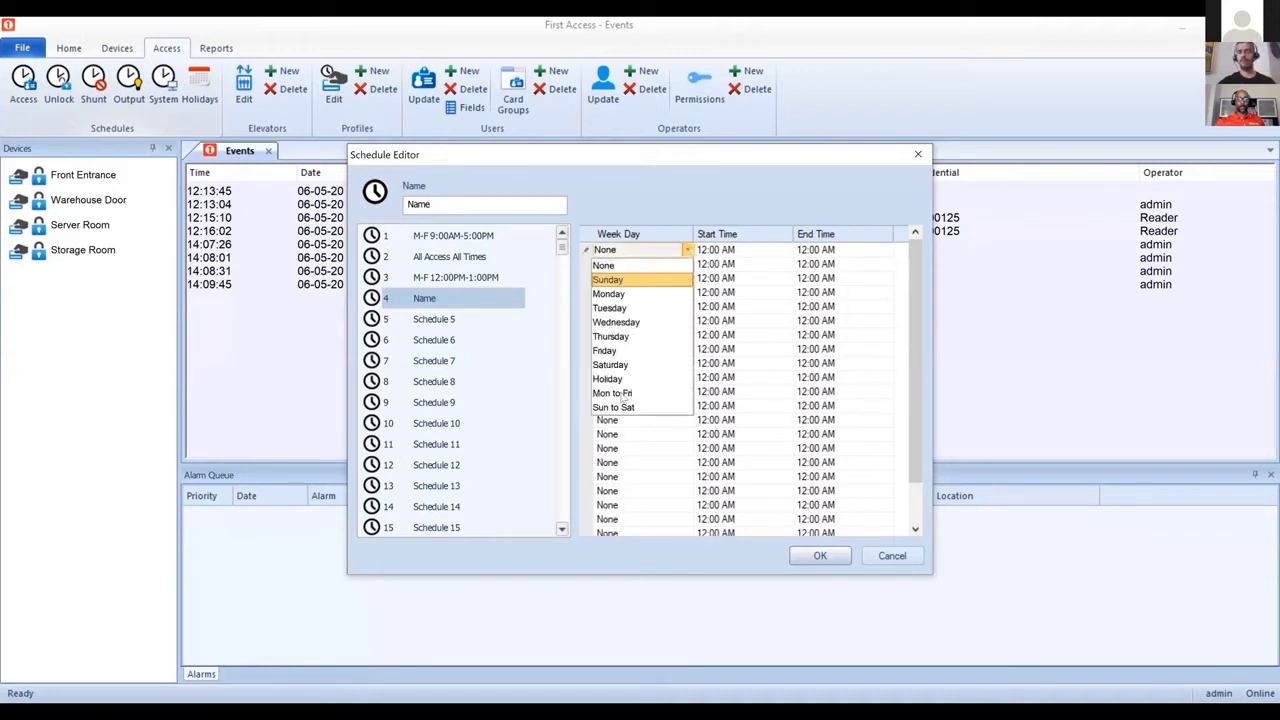
click(637, 393)
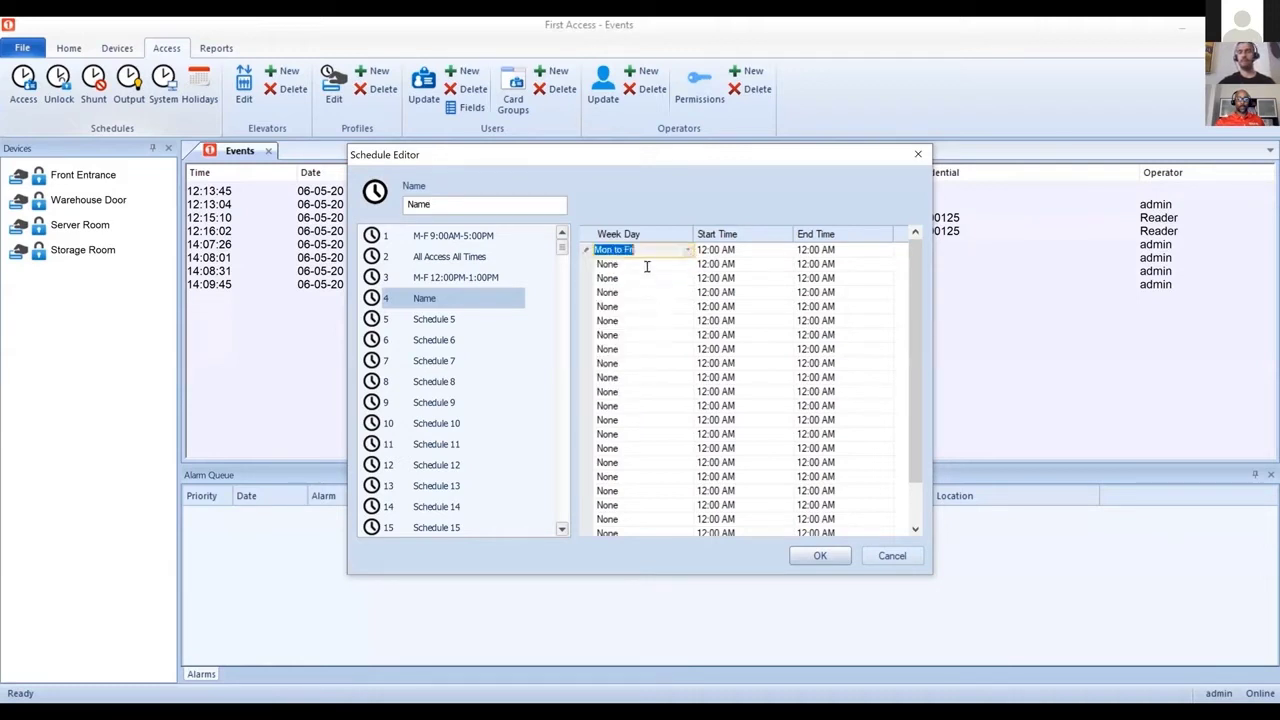
Step: Give the first row a 9:00 AM to 5:00 PM window and name the schedule 'M-F 9AM-5PM'
click(745, 254)
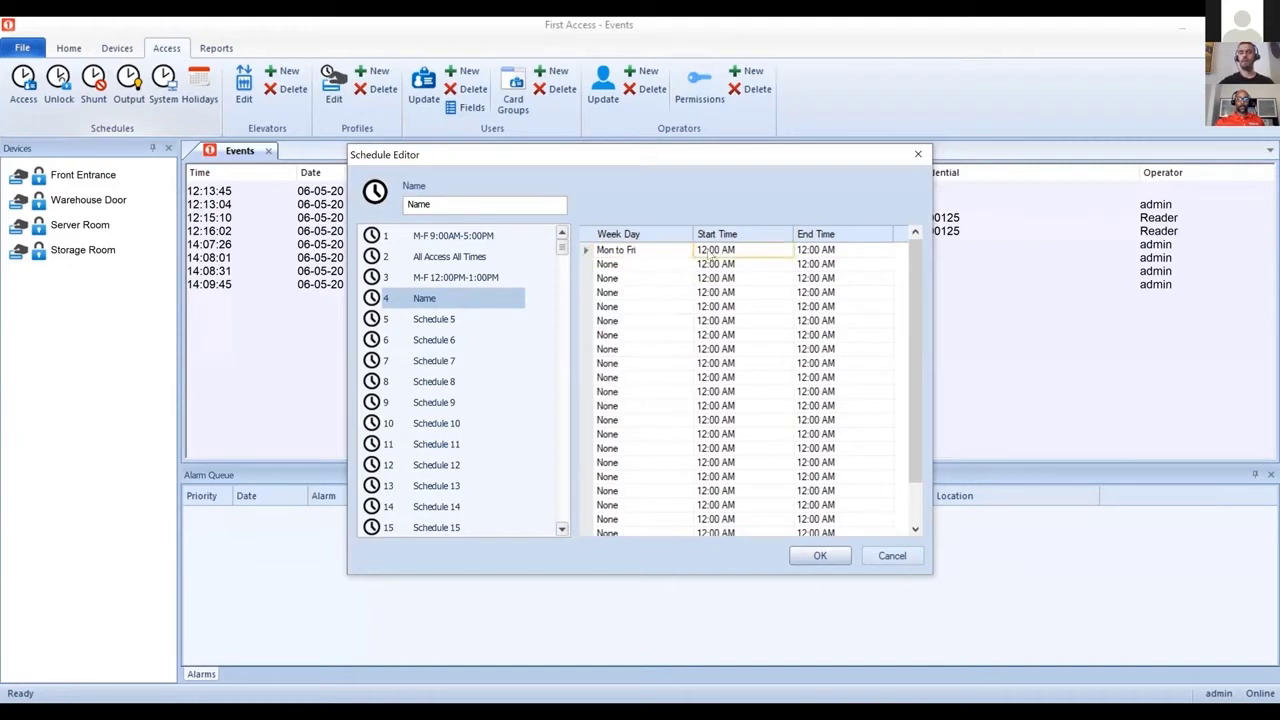
click(709, 252)
click(805, 252)
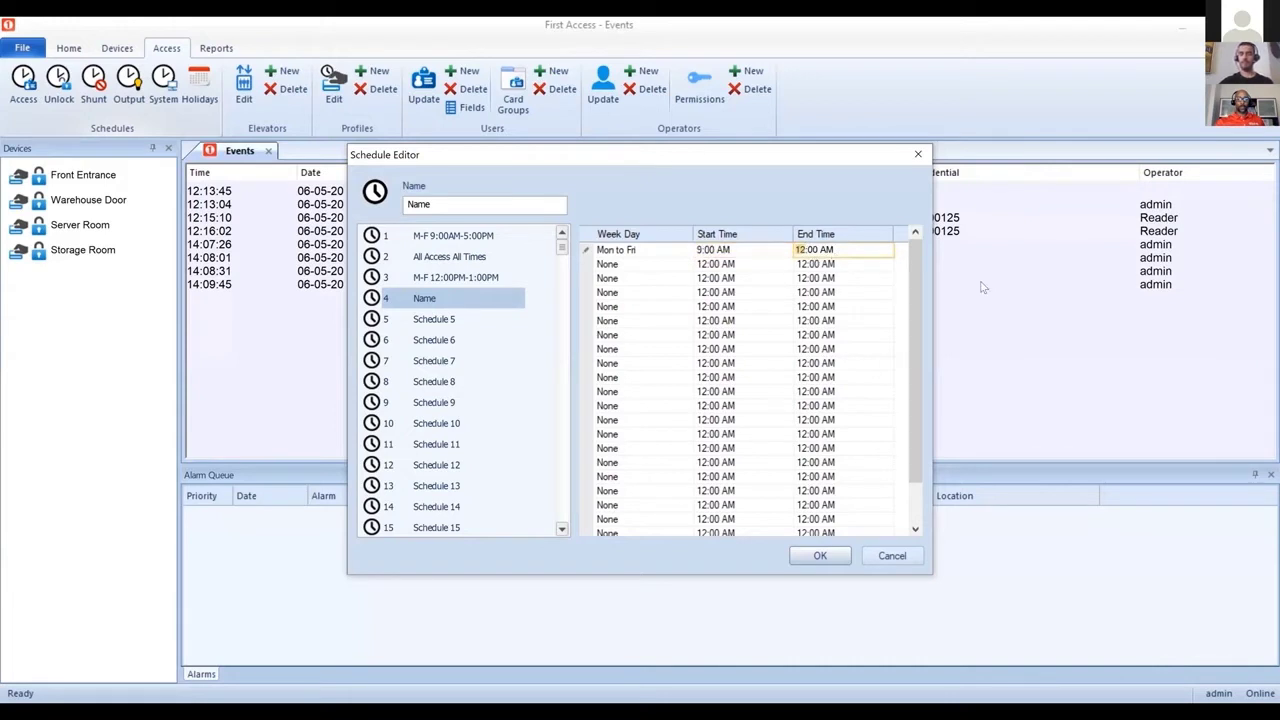
text(7)
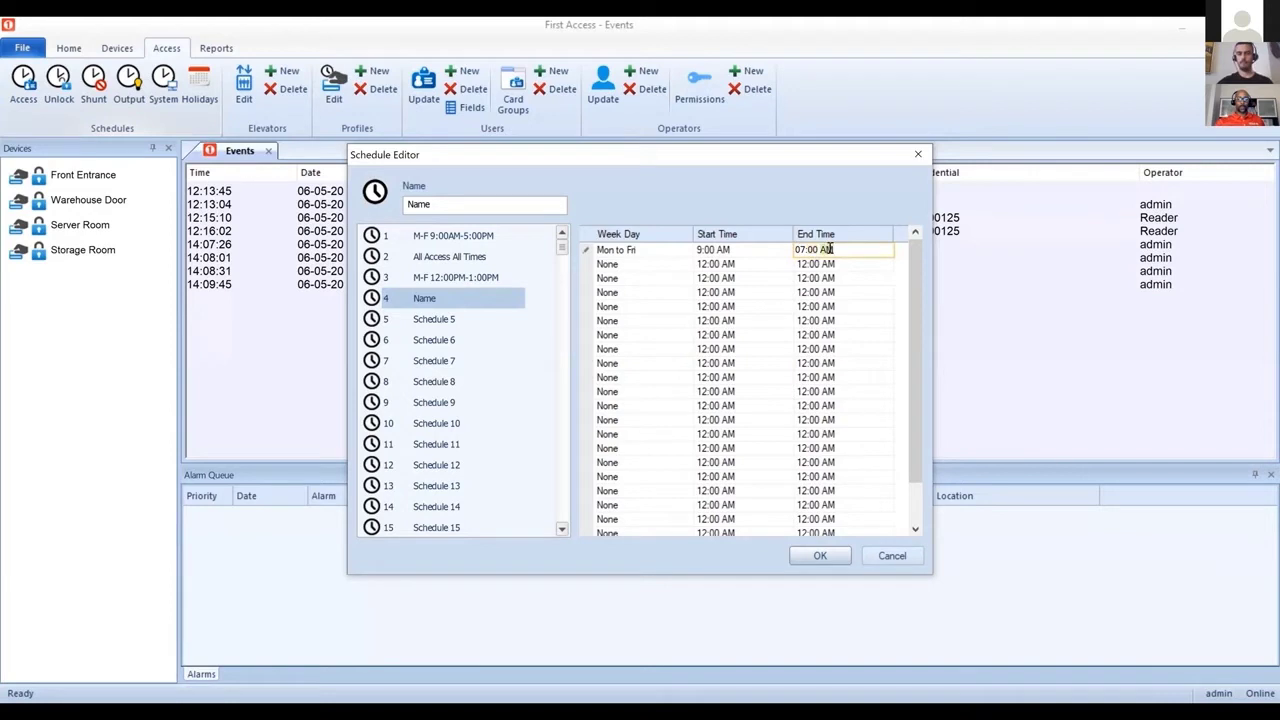
click(798, 251)
key(Return)
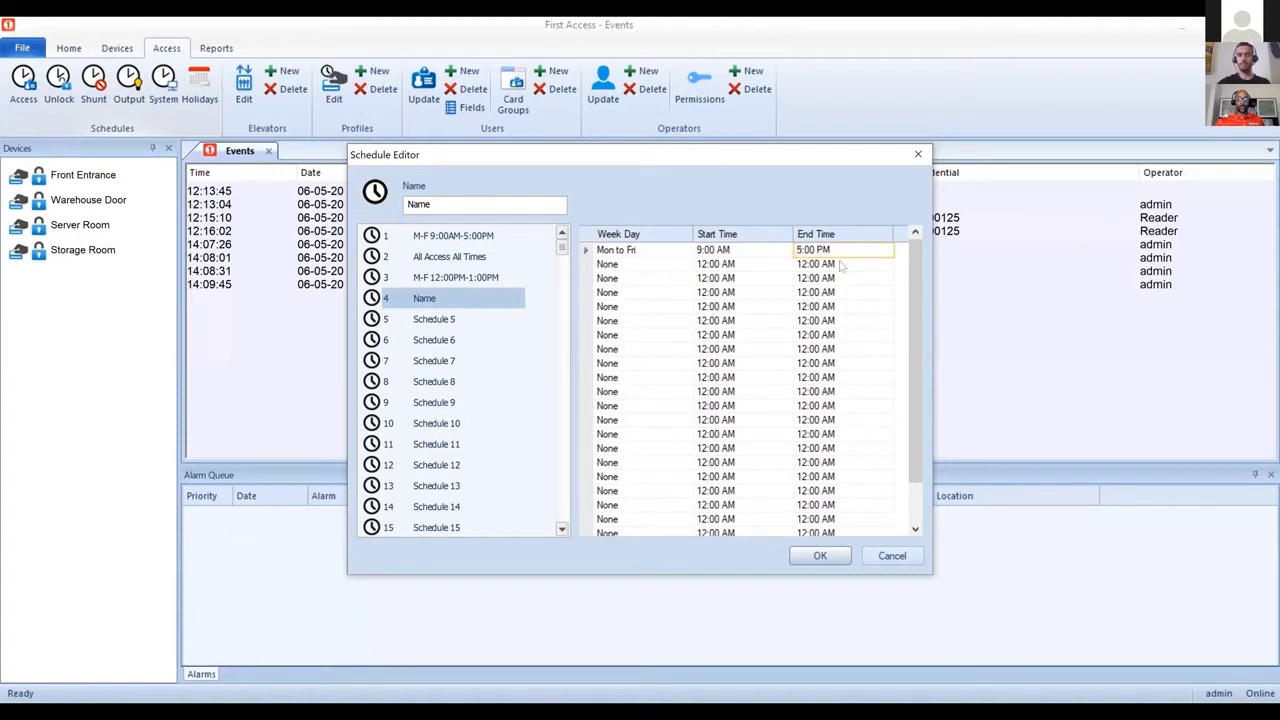
drag(431, 201, 330, 198)
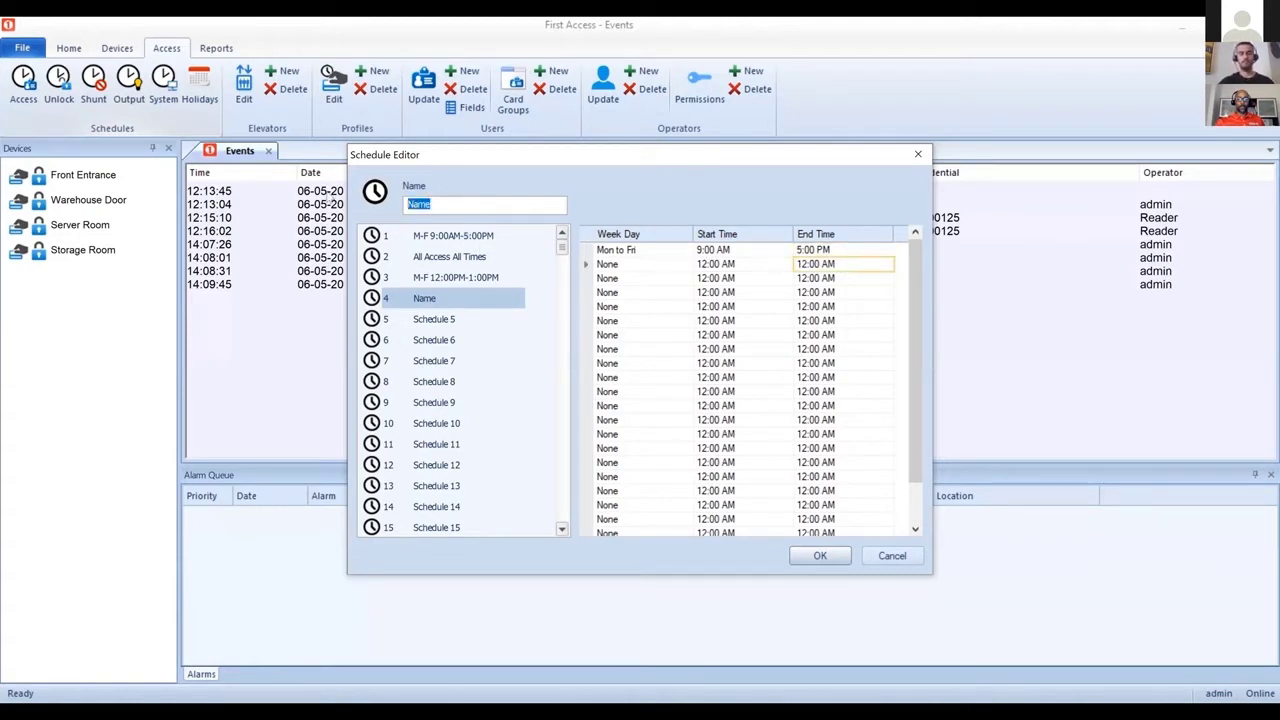
text(M-F 9AM-5PM)
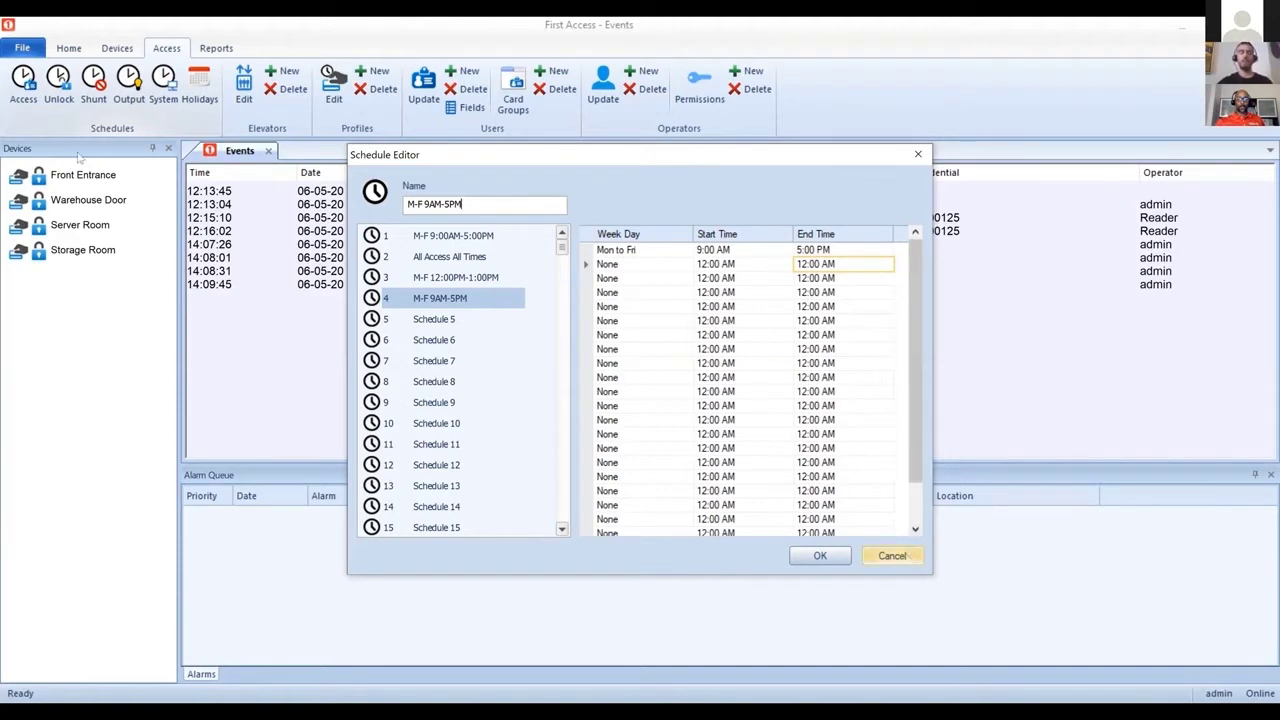
Step: In a new access profile, give Front Entrance and Warehouse Door the M-F 9:00AM-5:00PM schedule
click(376, 80)
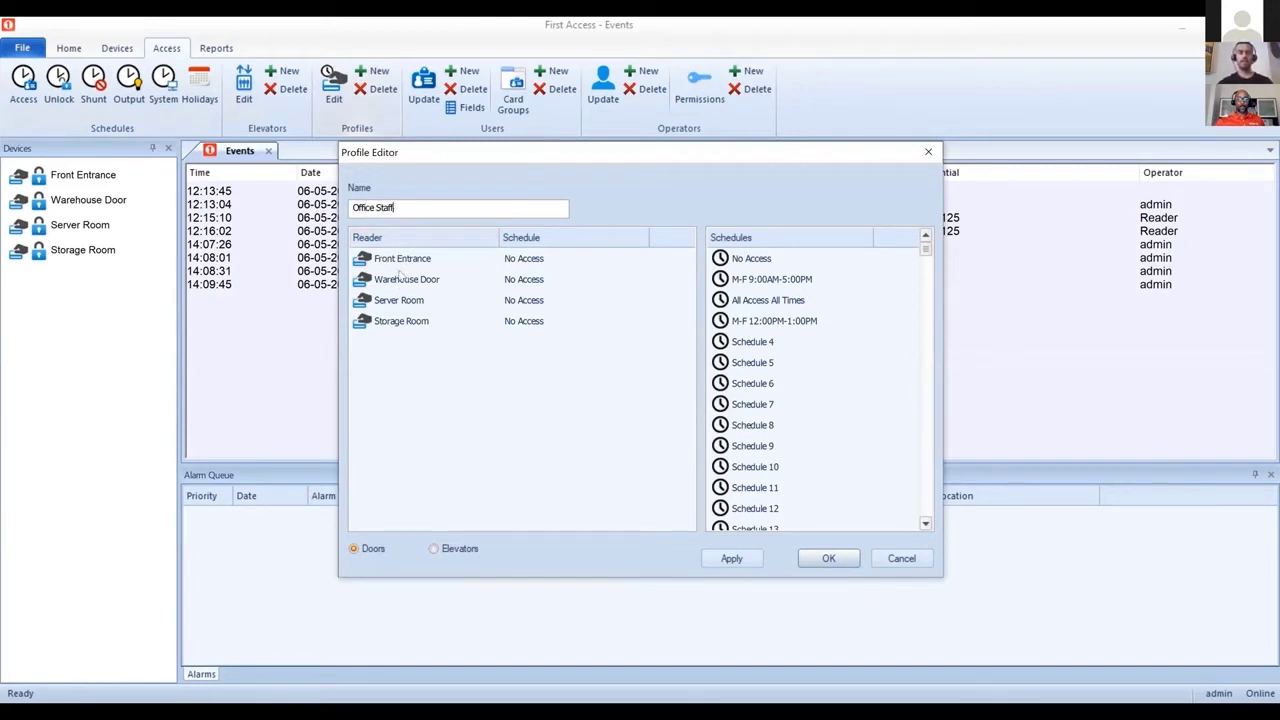
key(Tab)
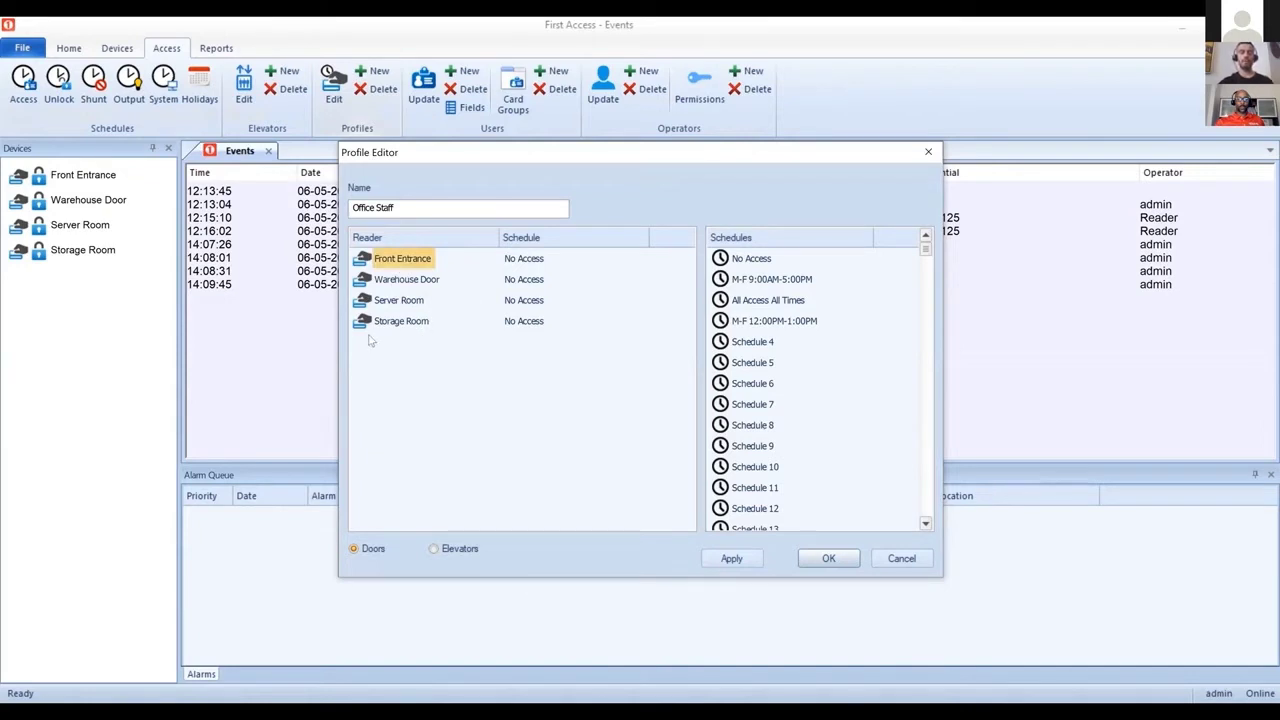
ctrl+click(424, 286)
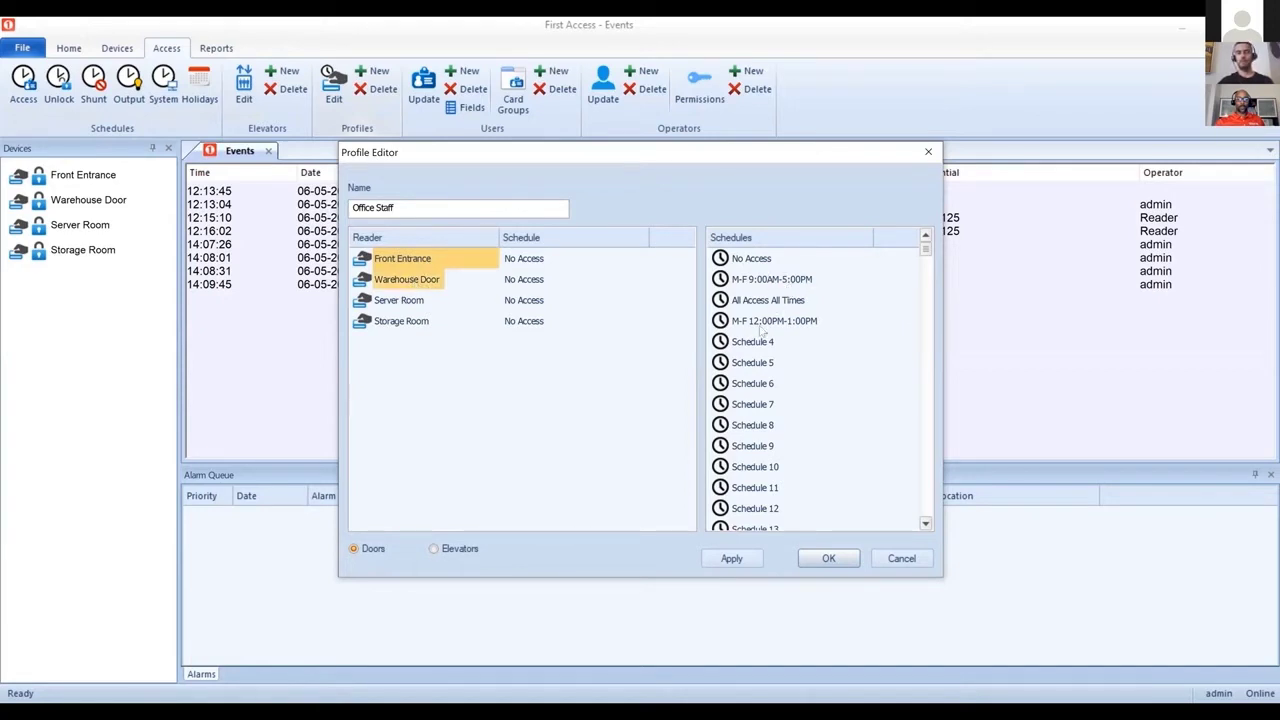
click(742, 282)
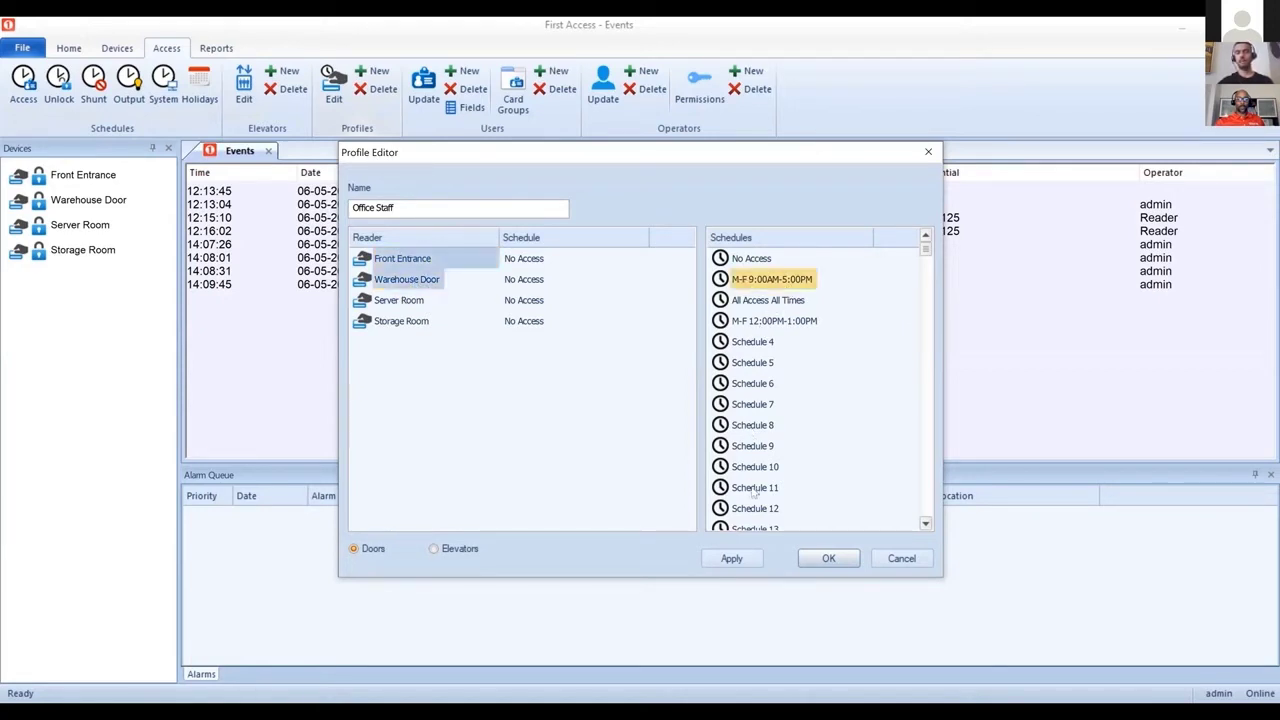
click(734, 560)
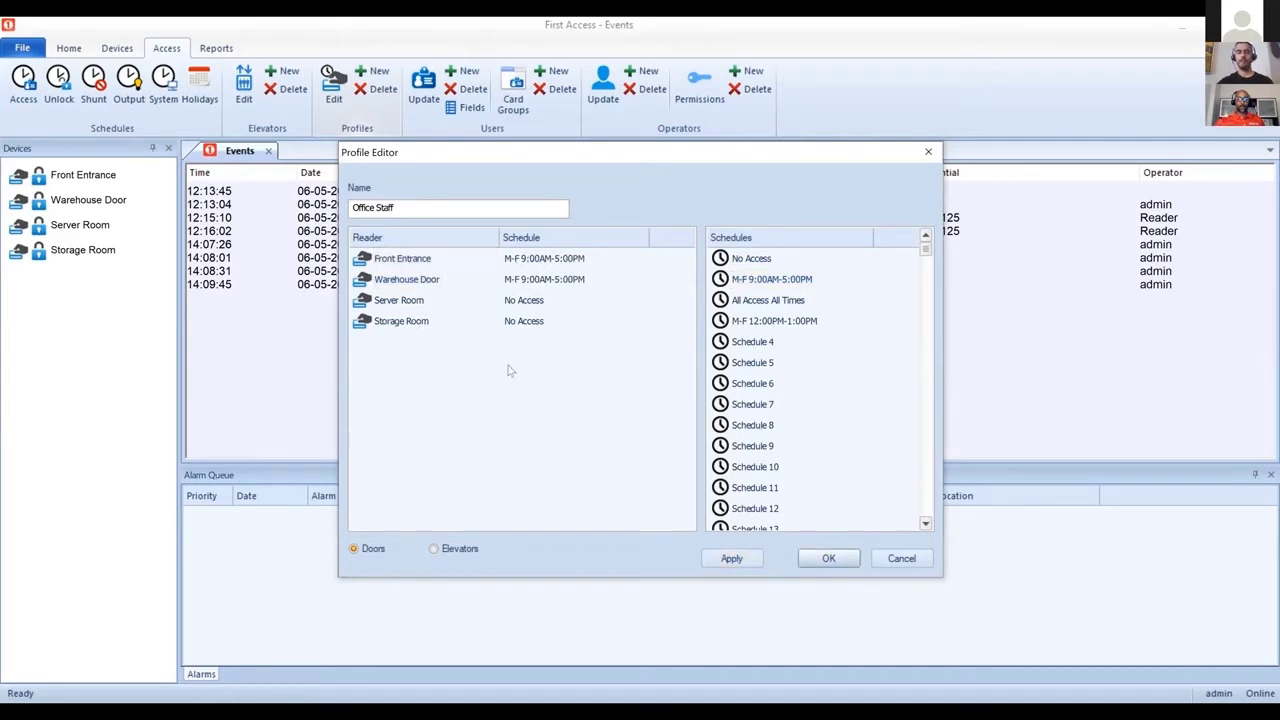
Step: Give Storage Room the M-F 12:00PM-1:00PM schedule, then set it back to No Access
click(390, 324)
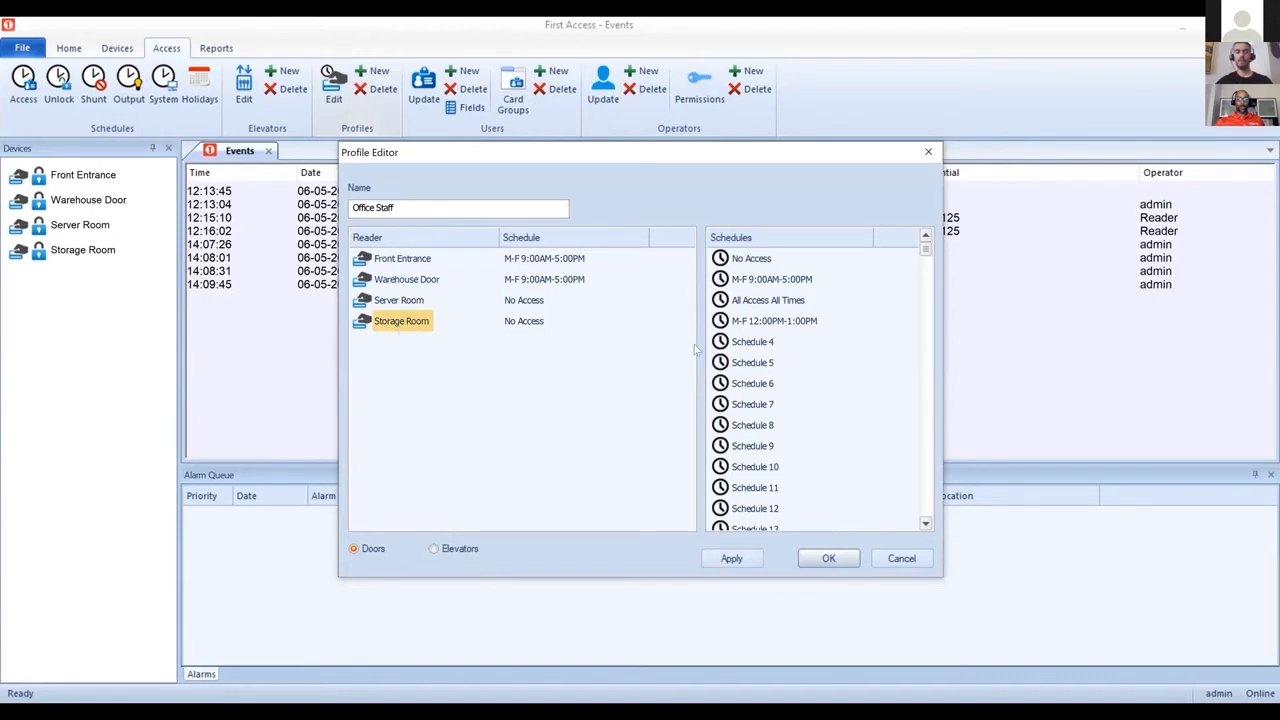
click(774, 322)
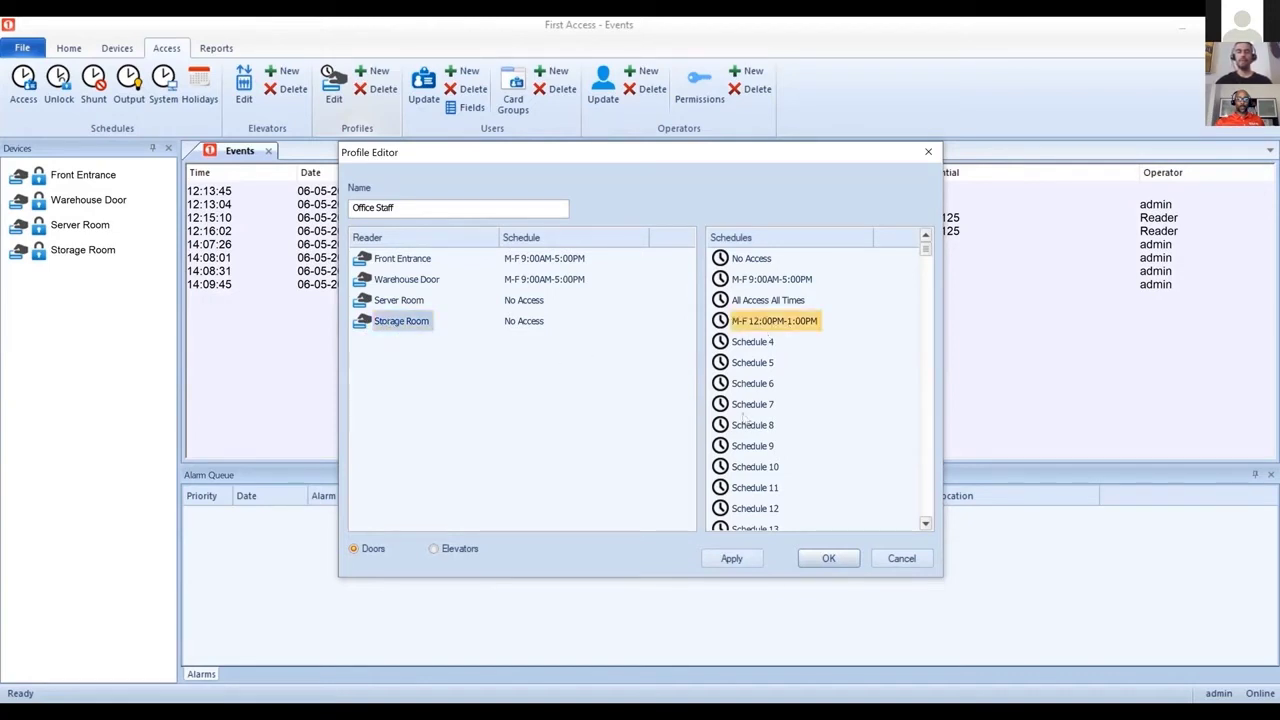
click(731, 558)
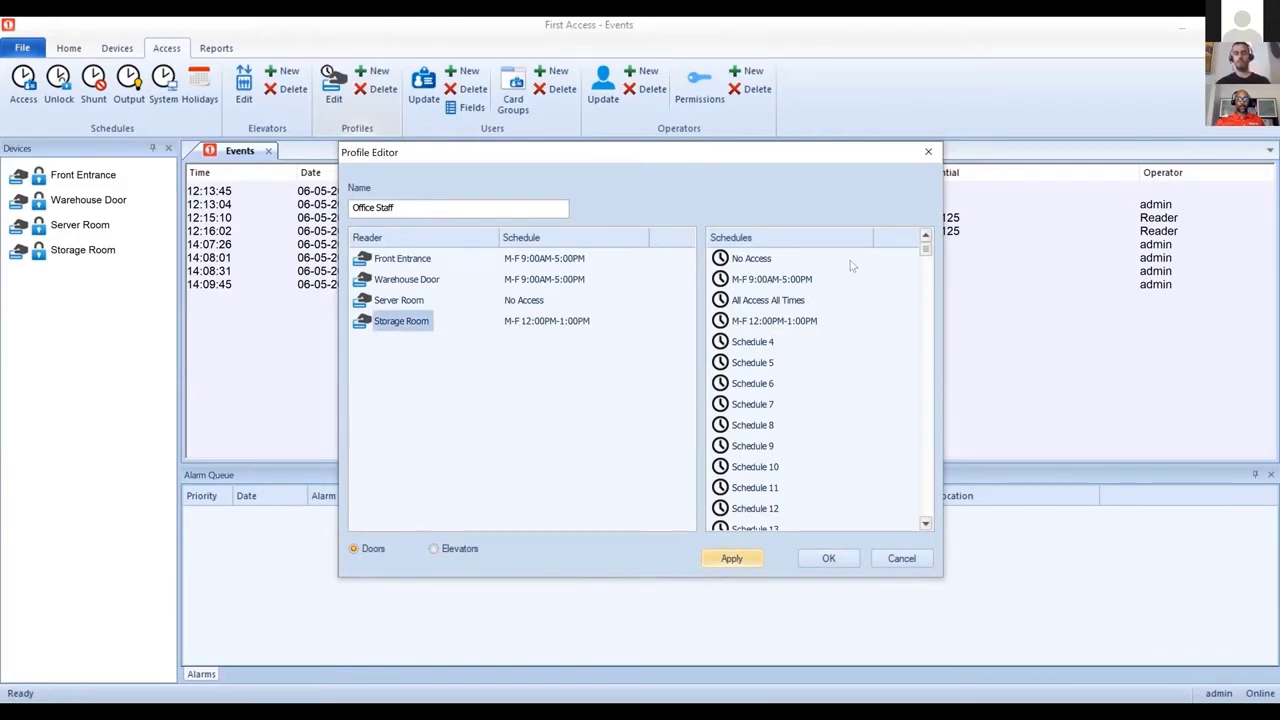
click(745, 259)
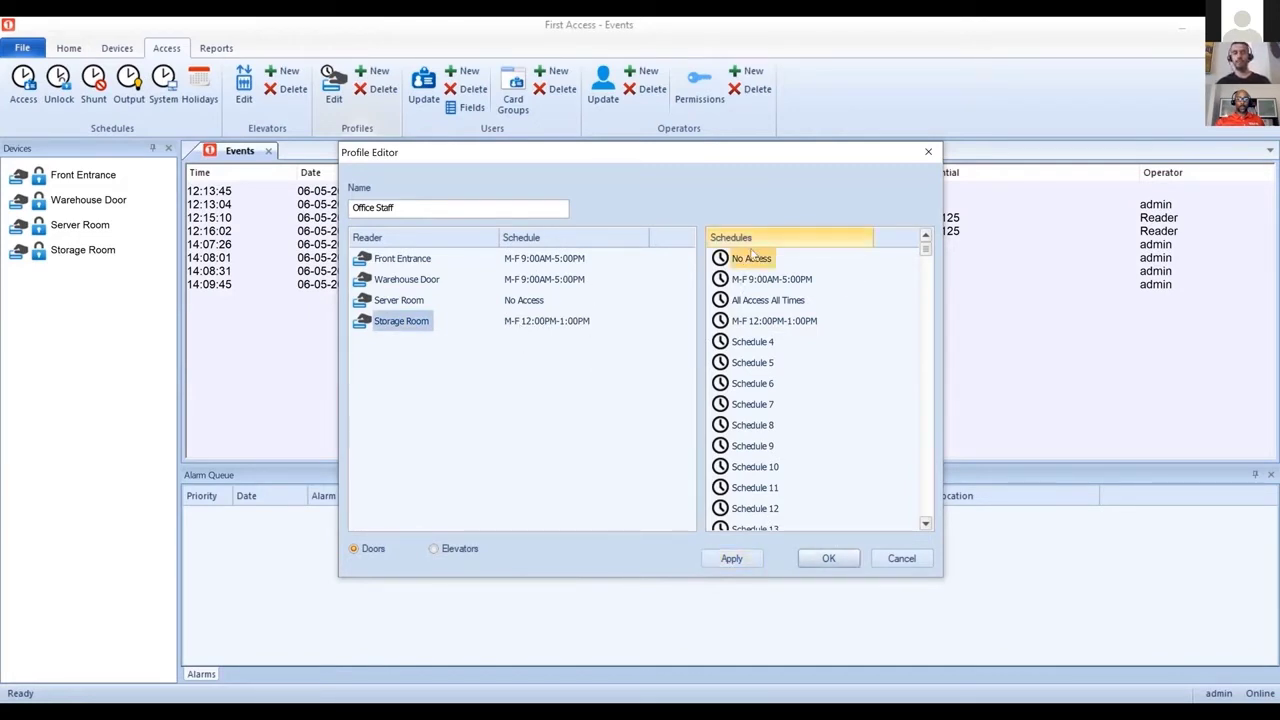
click(731, 558)
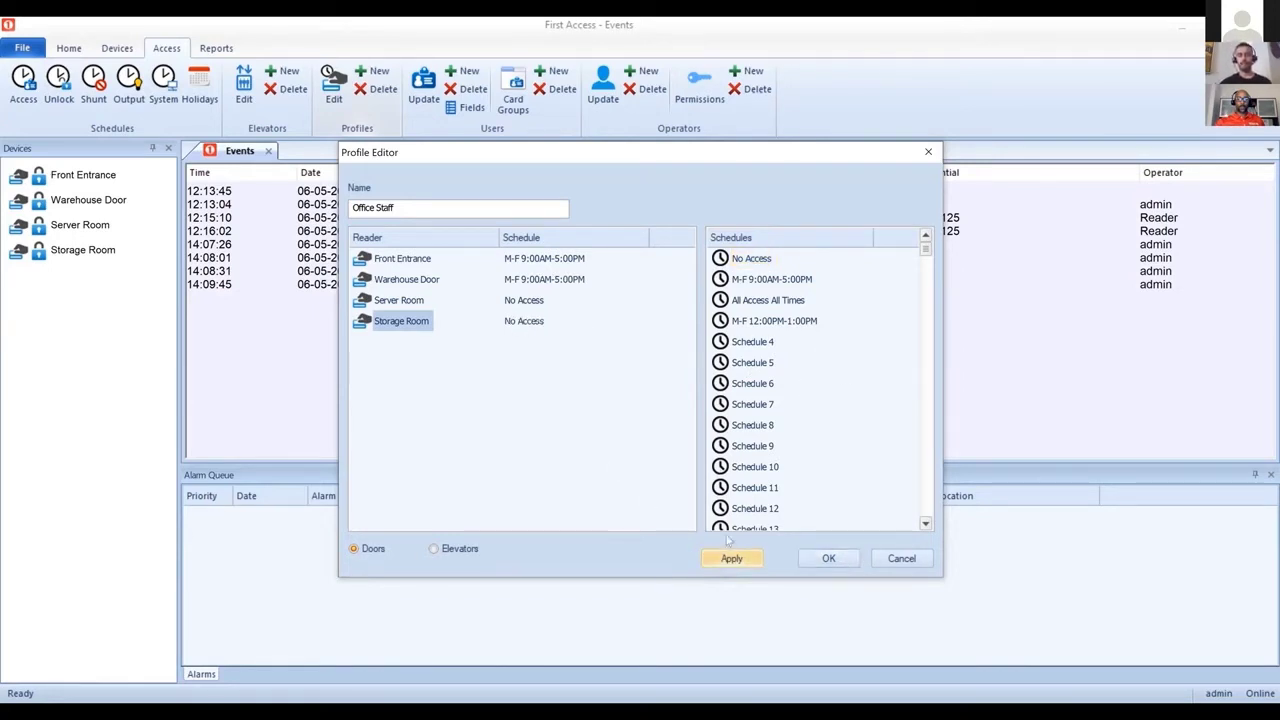
Step: Try saving the Office Staff profile, dismiss the duplicate-name error, discard it, and close the profile list
click(824, 565)
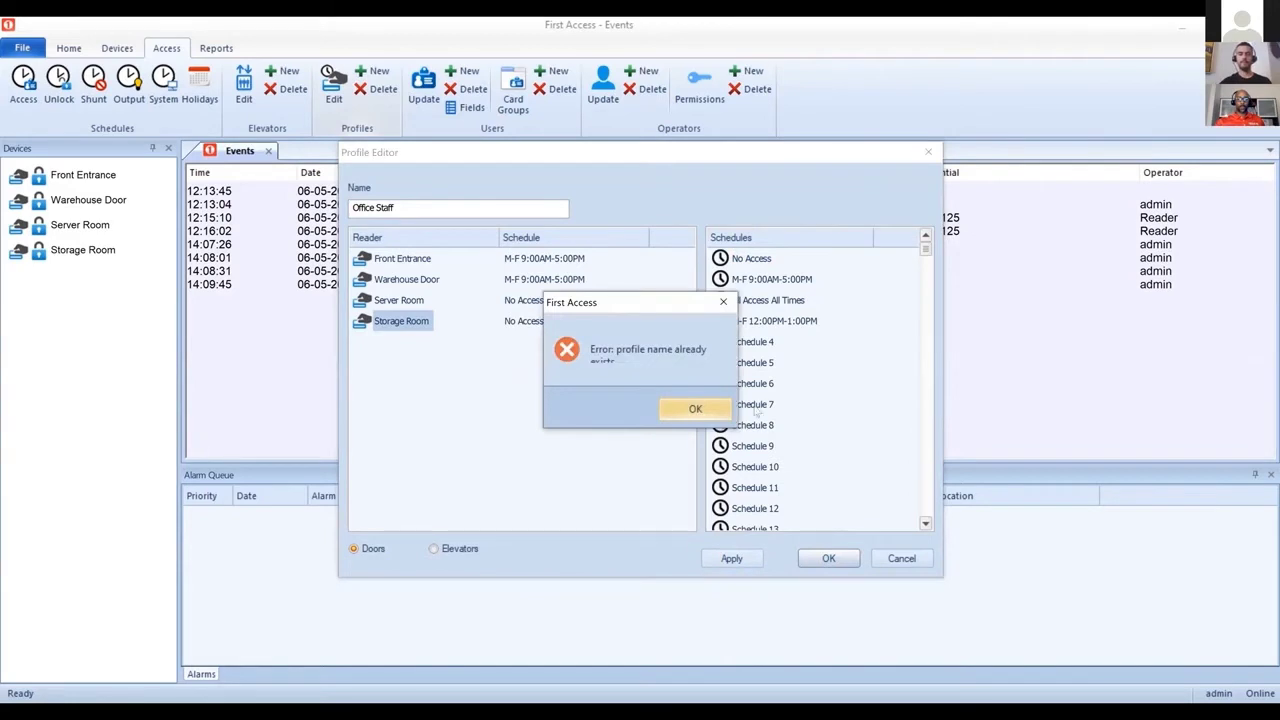
click(695, 410)
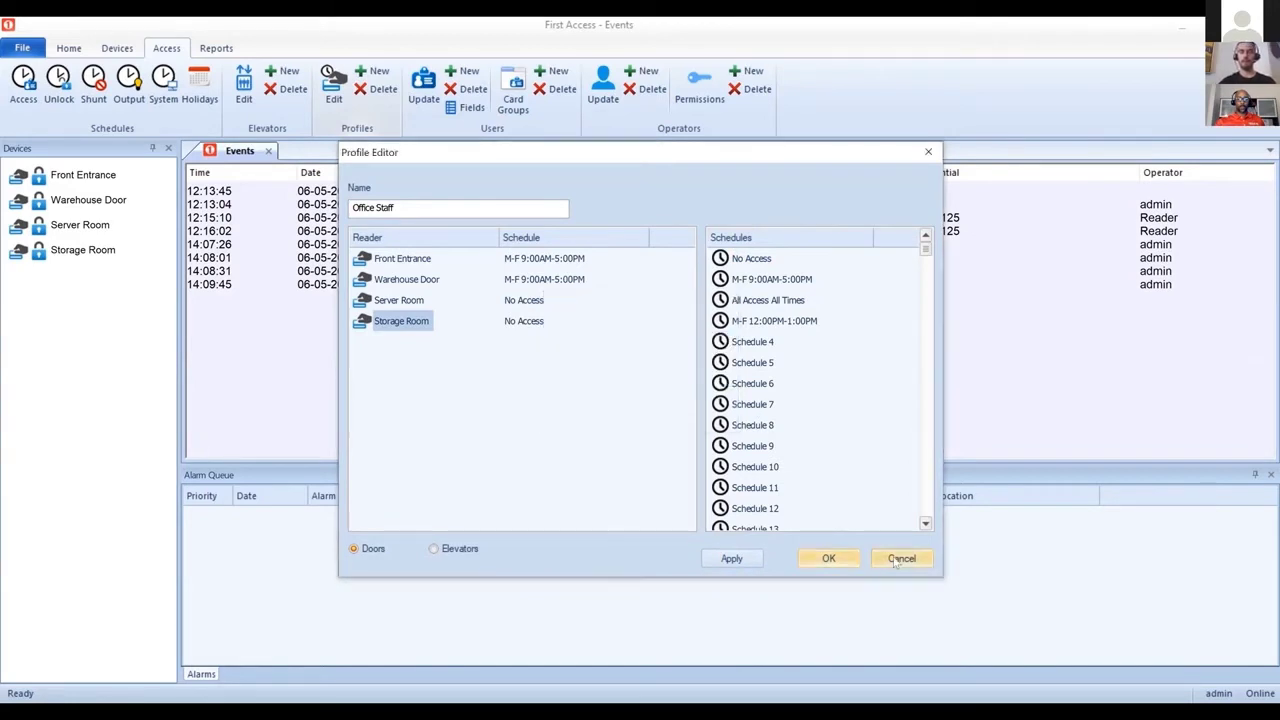
click(900, 558)
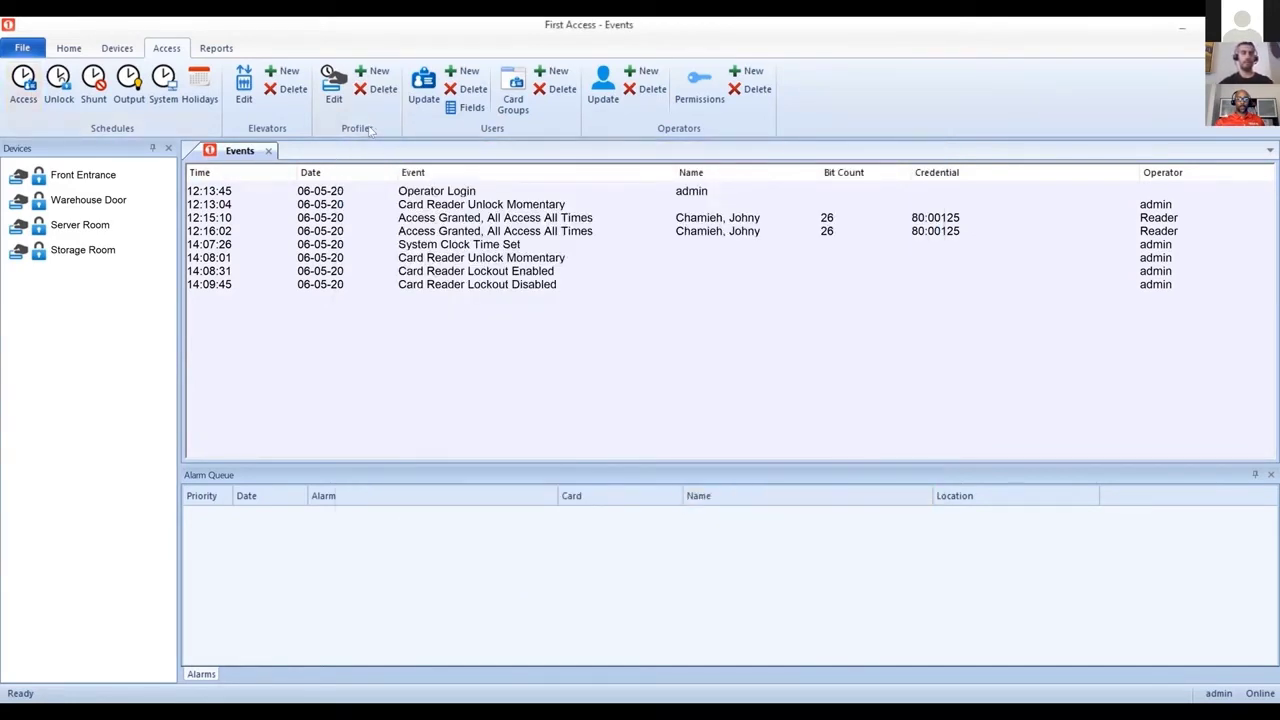
click(341, 87)
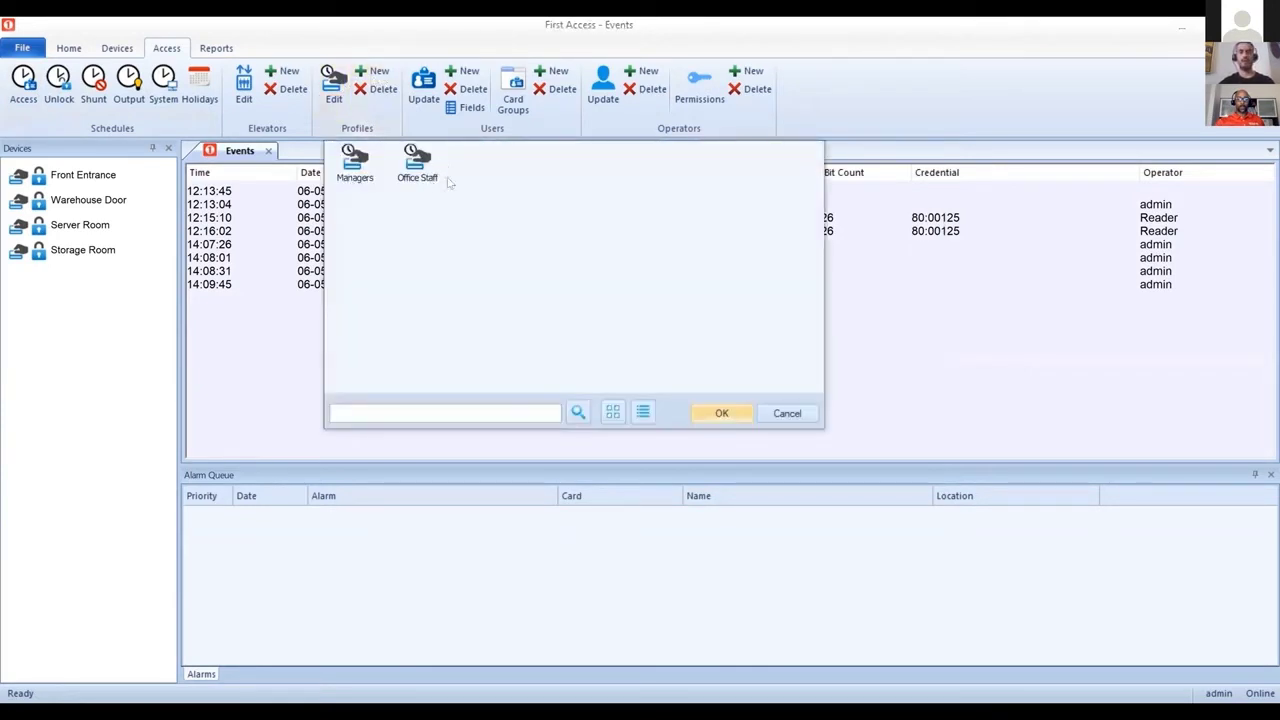
click(786, 414)
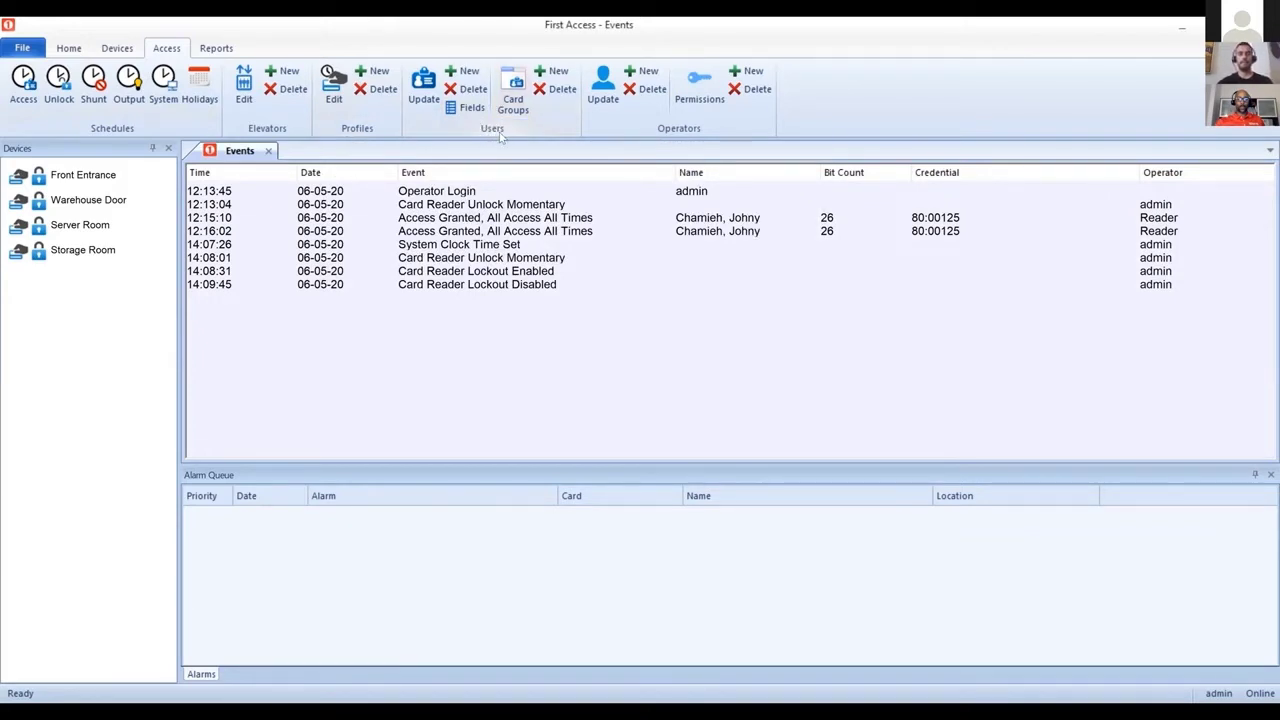
Step: Start a new user and enter the user's first and last name
click(470, 74)
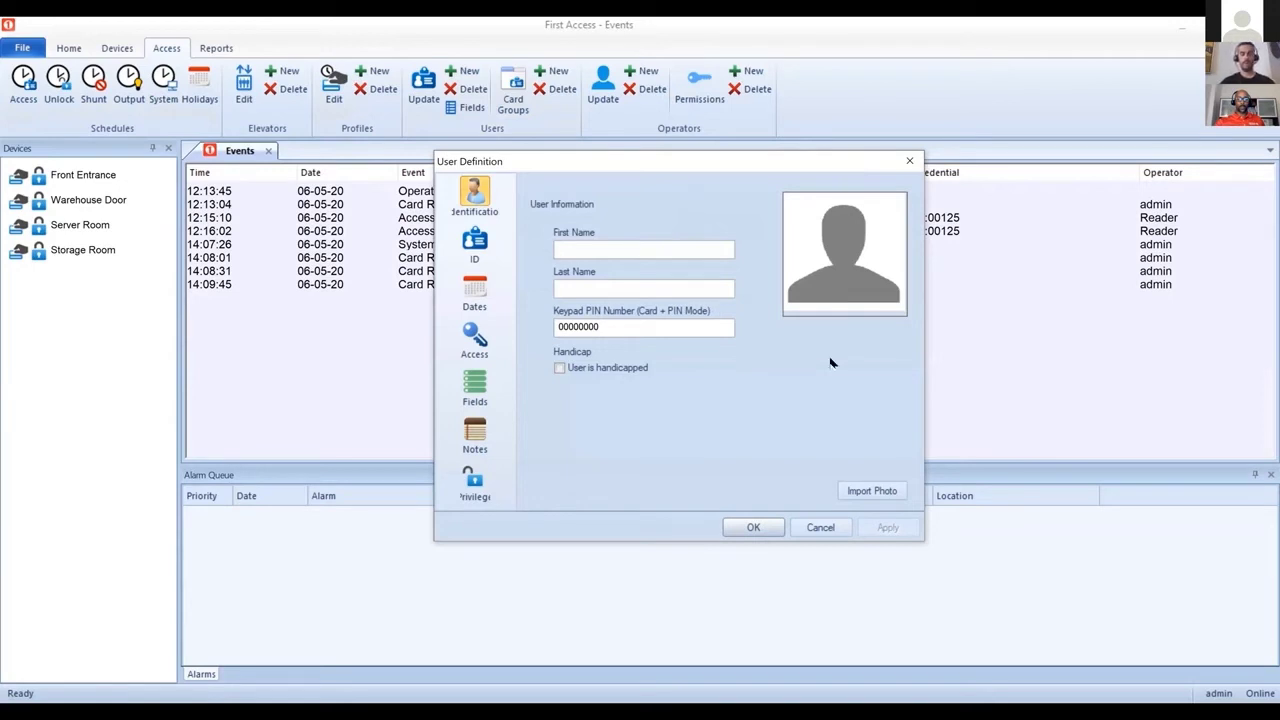
text(John)
key(Tab)
text(Doe)
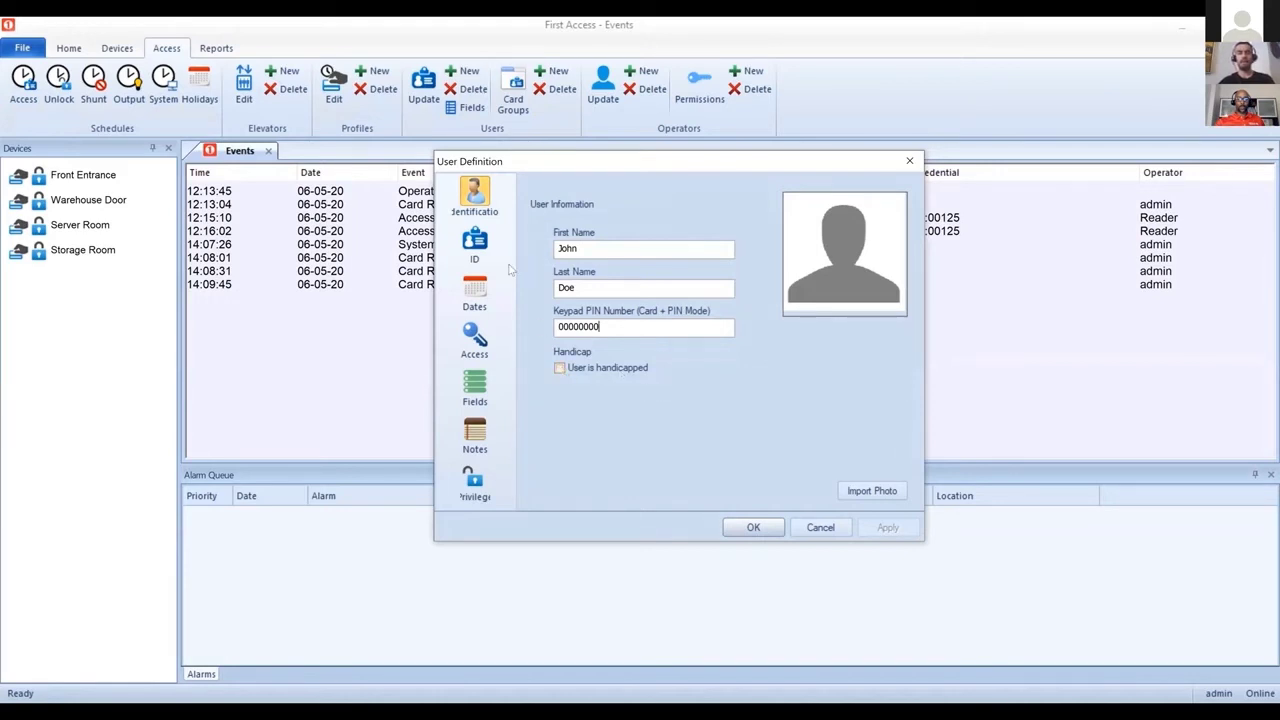
click(476, 243)
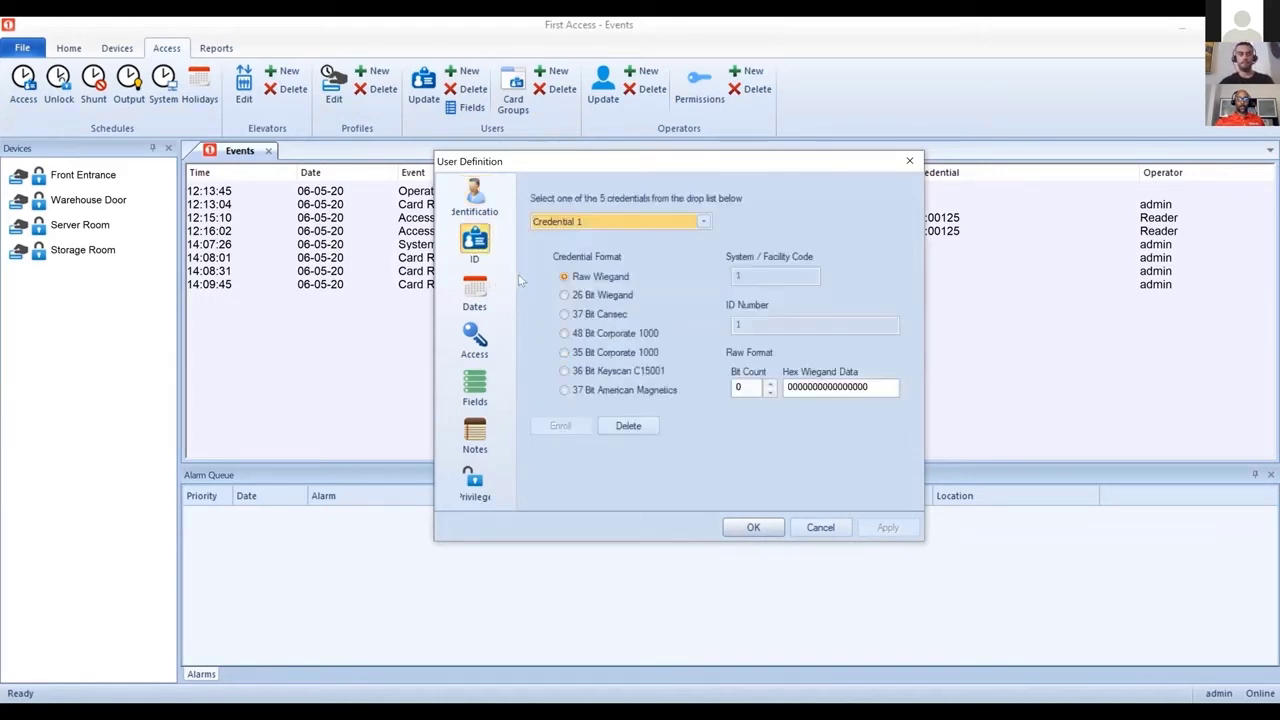
click(484, 205)
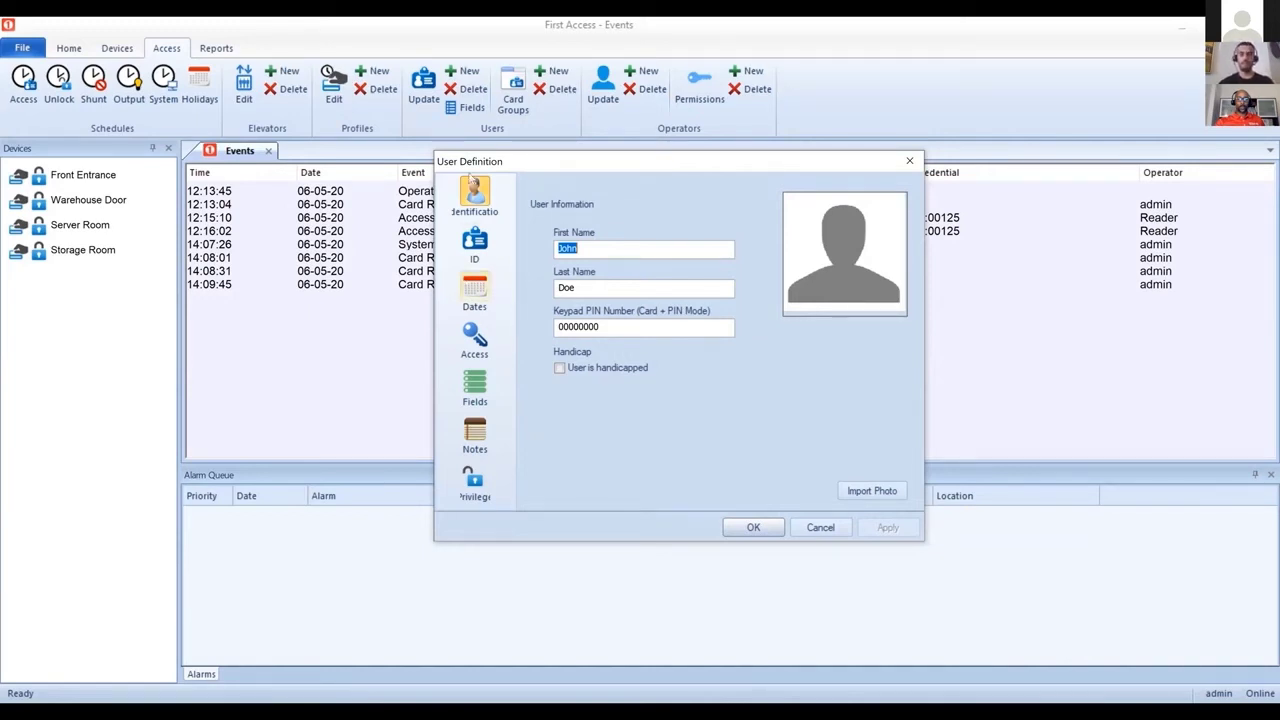
Step: Set Credential 1 to 26 Bit Wiegand with facility code 63 and the card's ID number
click(475, 242)
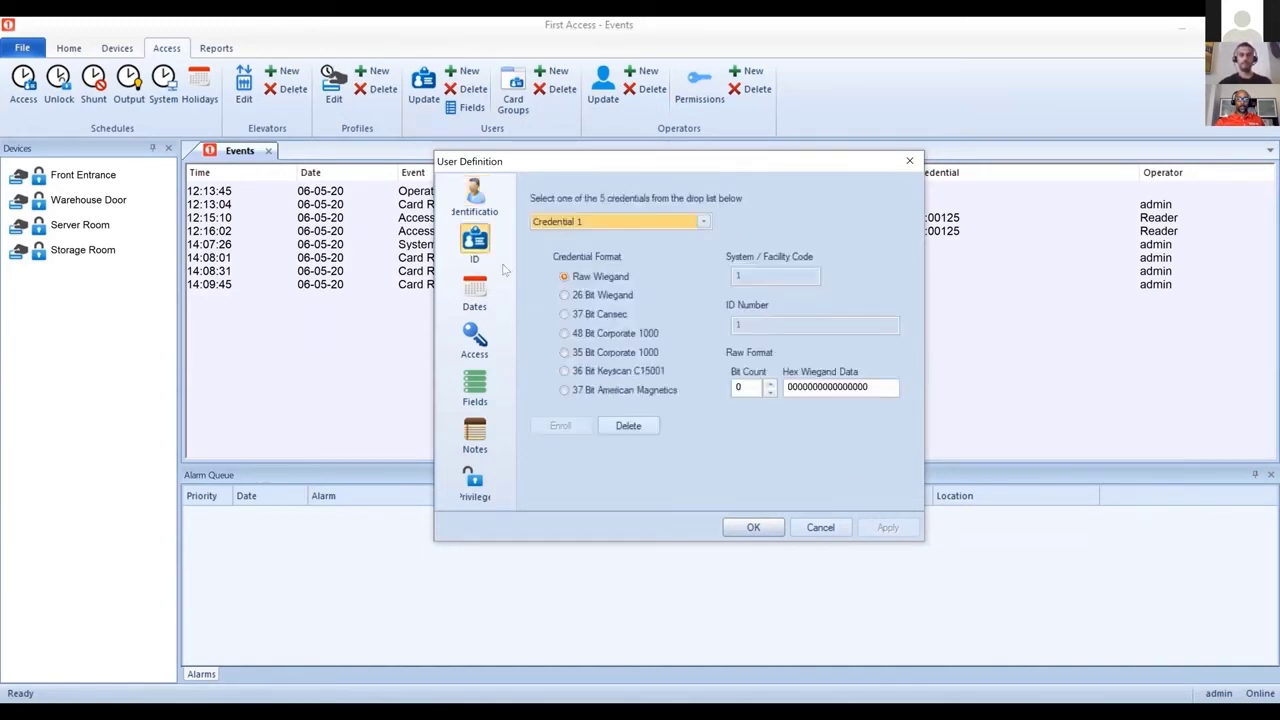
click(610, 221)
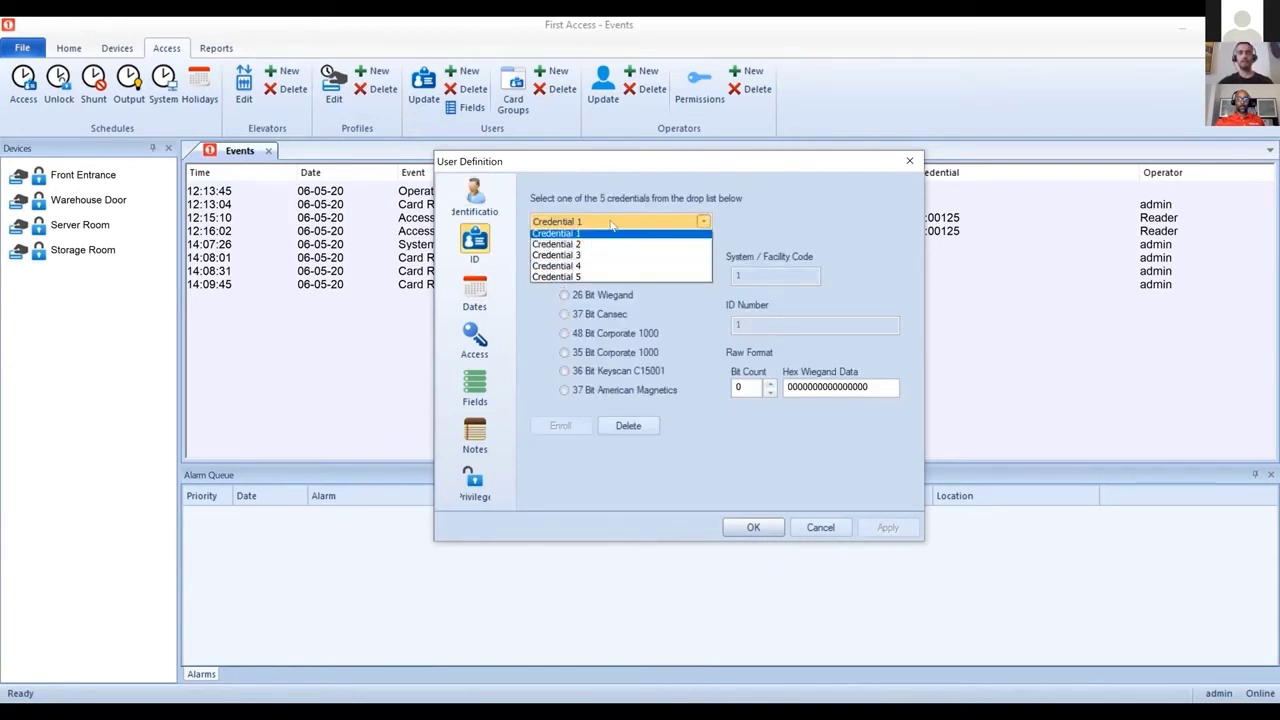
click(612, 232)
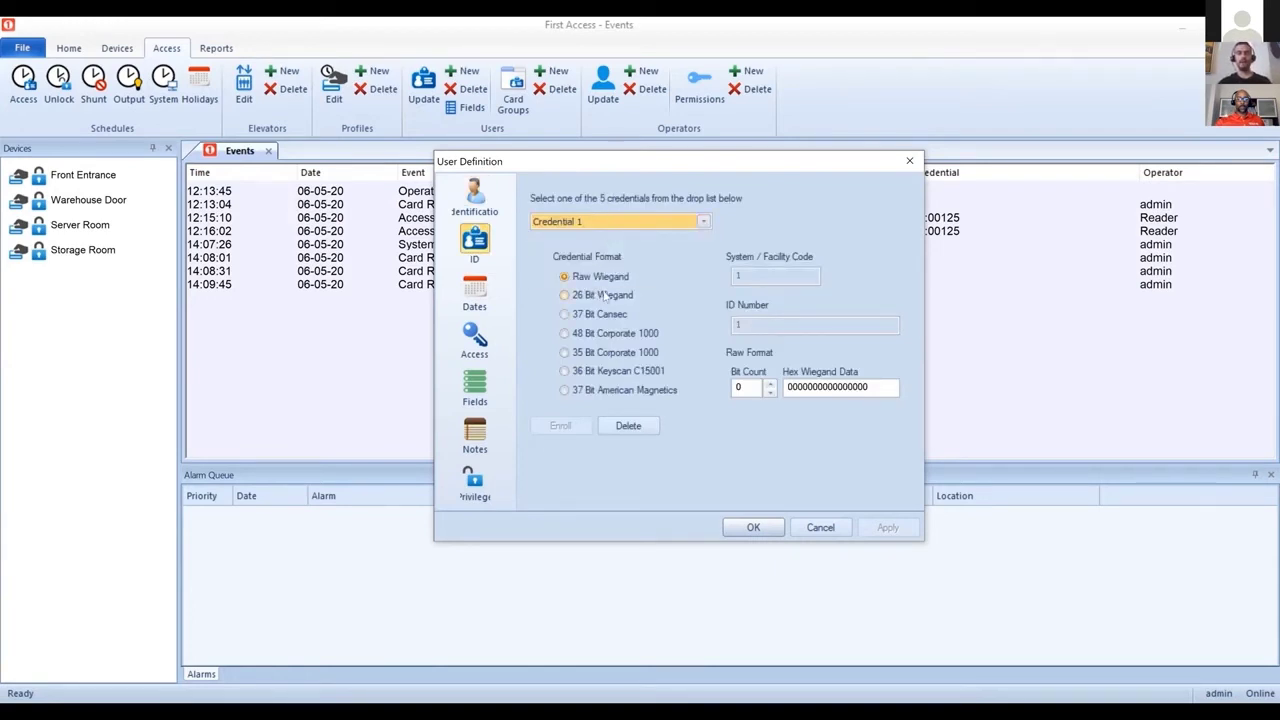
click(609, 298)
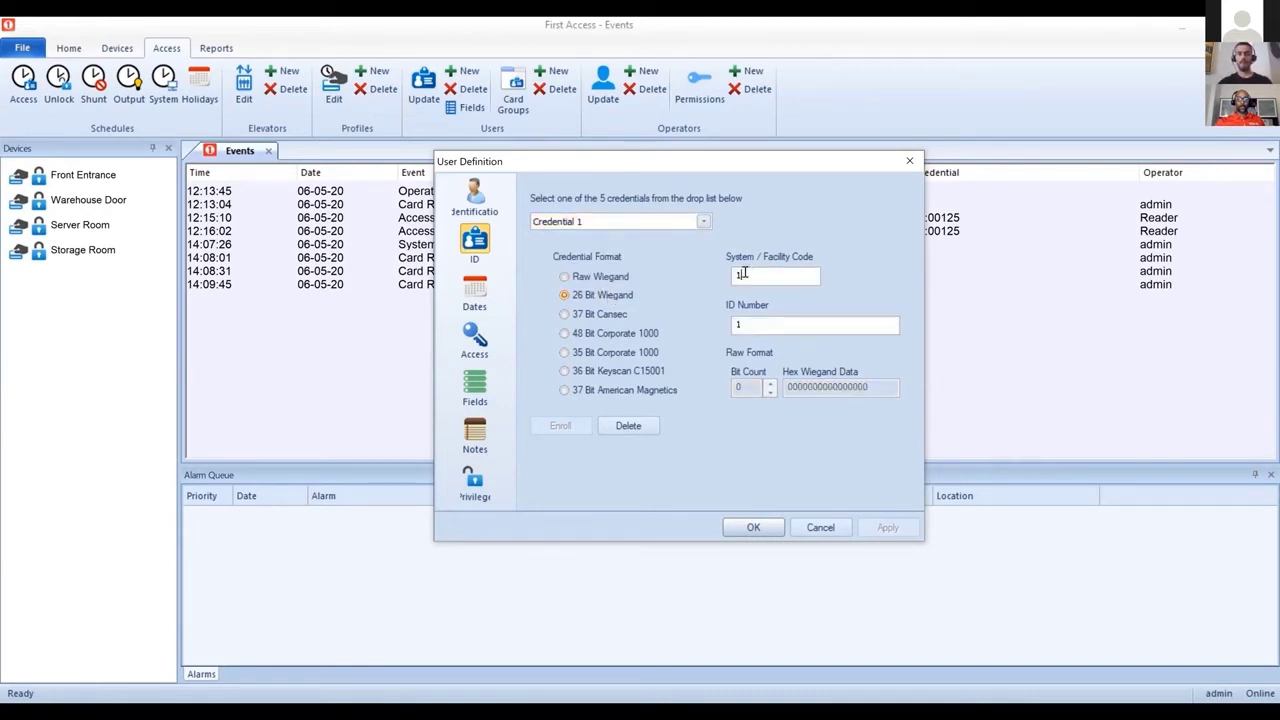
drag(745, 274, 707, 271)
text(63)
drag(791, 323, 566, 310)
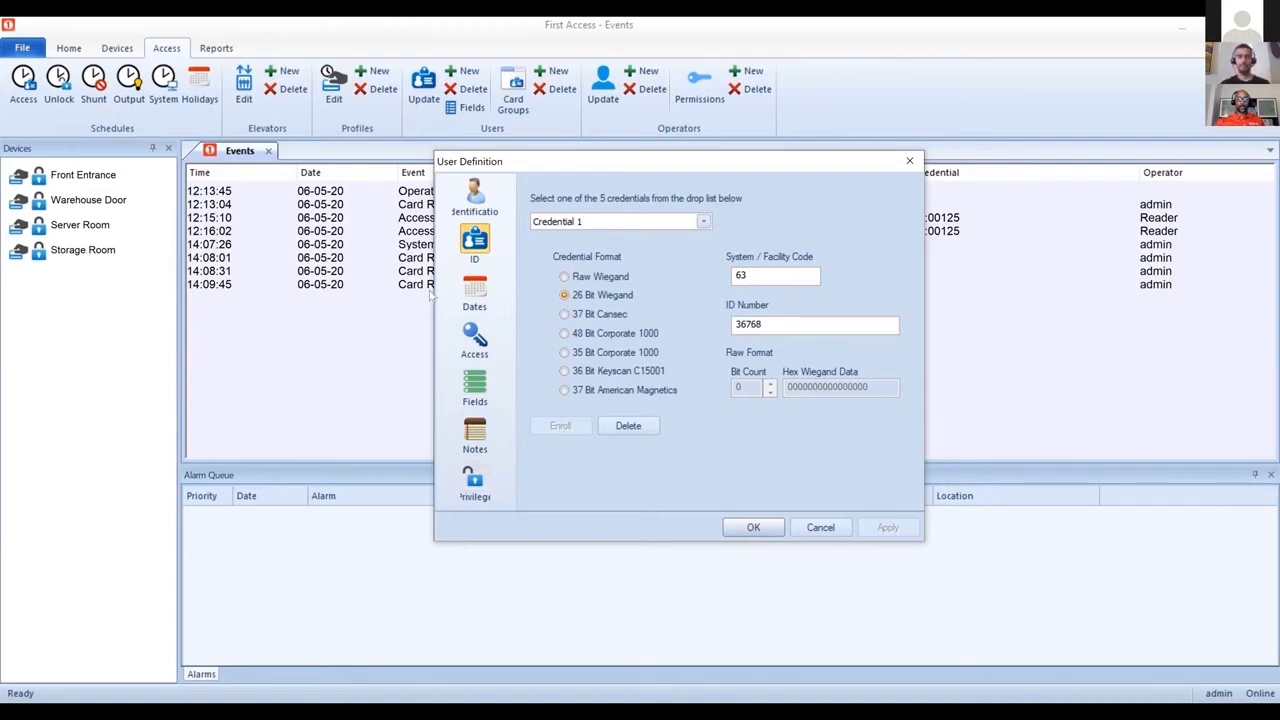
Step: Set the user's Credential Status to Active and Access Profile to Office Staff
click(475, 290)
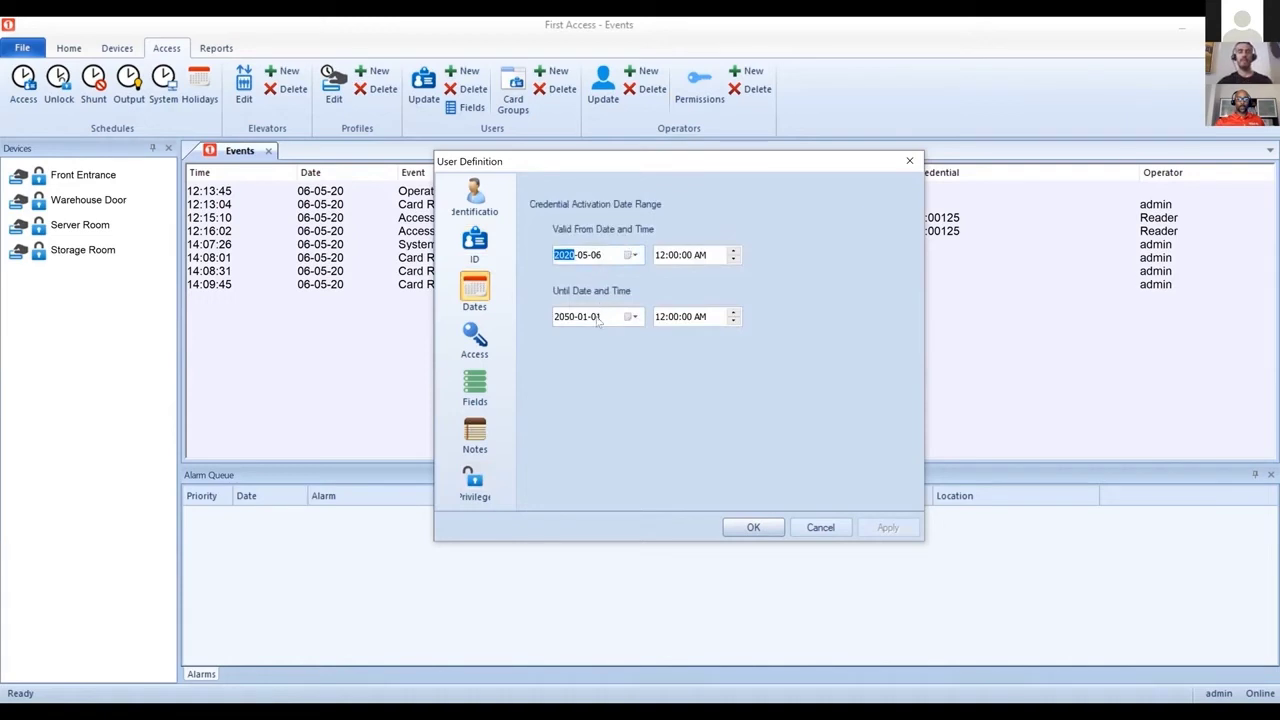
click(475, 340)
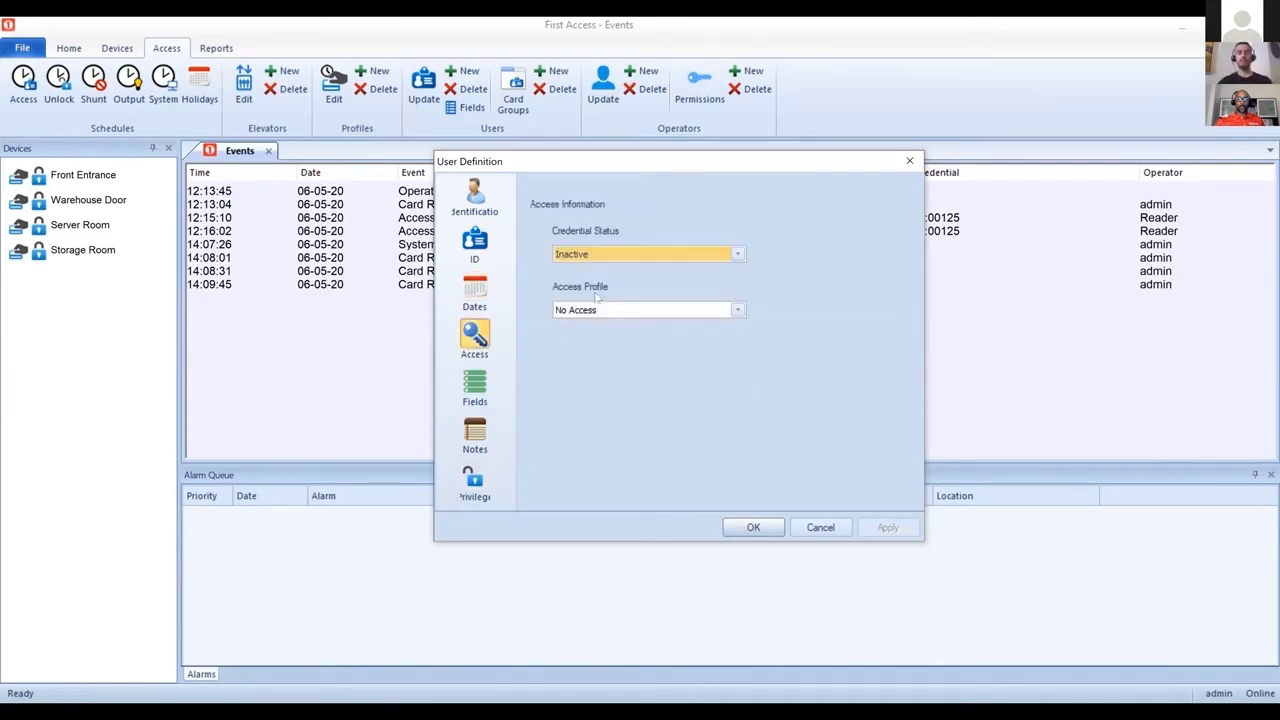
click(628, 254)
click(618, 269)
click(595, 310)
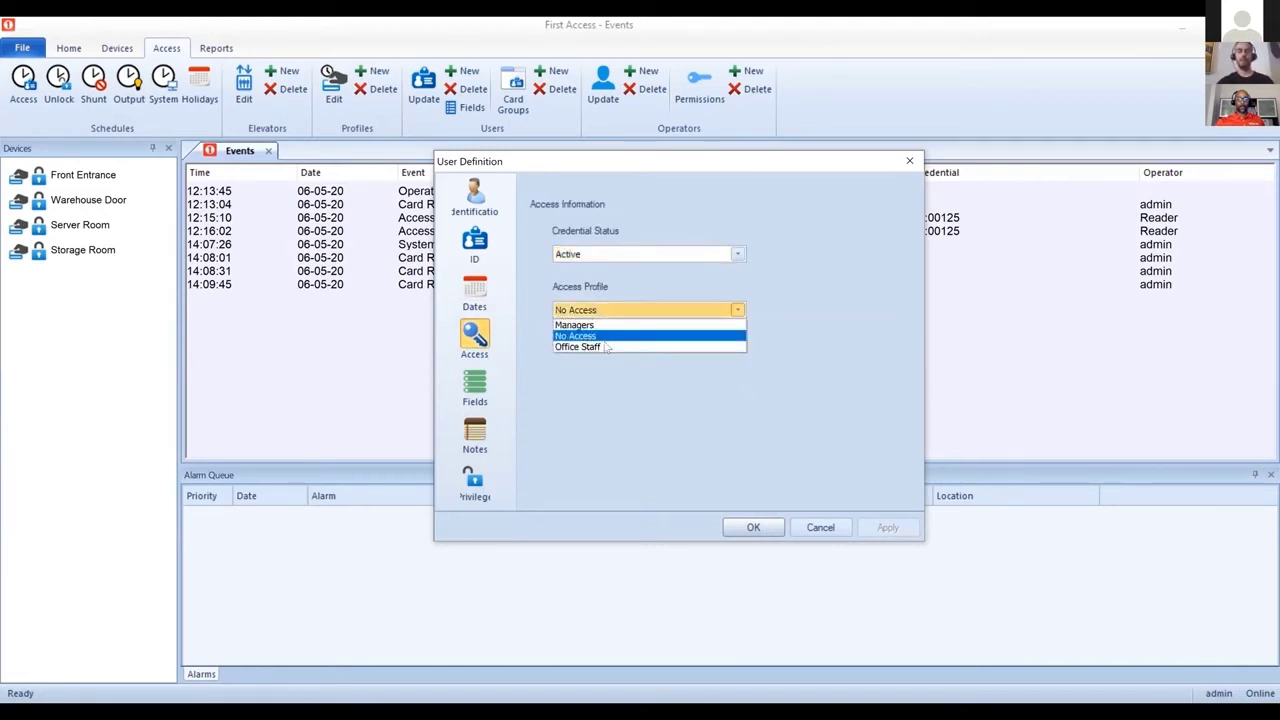
click(600, 346)
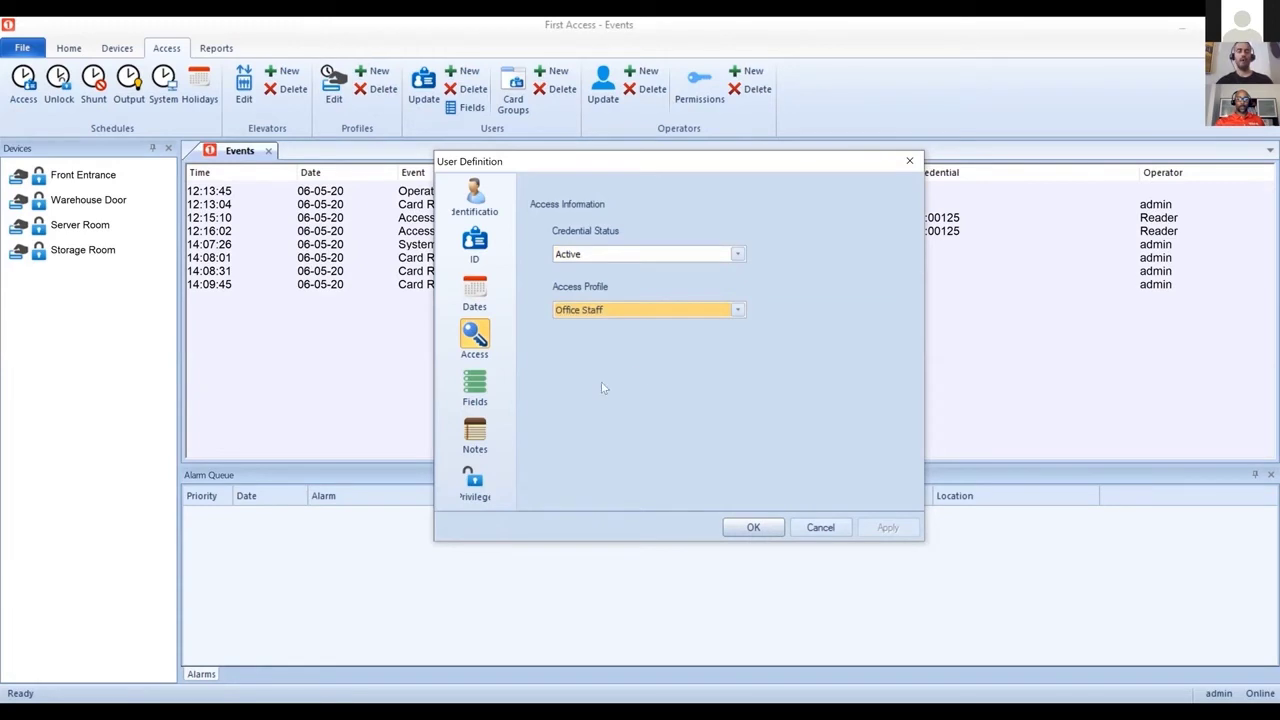
click(482, 388)
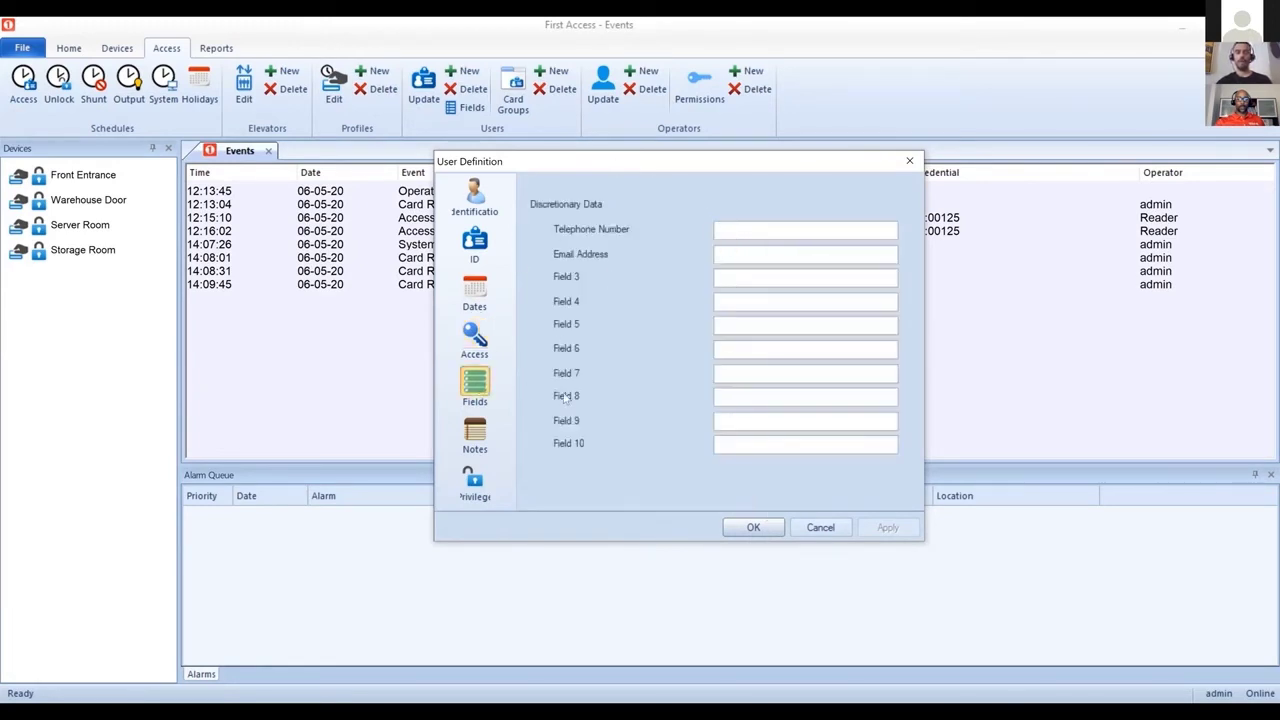
Step: Review the user's notes and four-door unlock privileges, then cancel the user definition
click(478, 446)
click(476, 484)
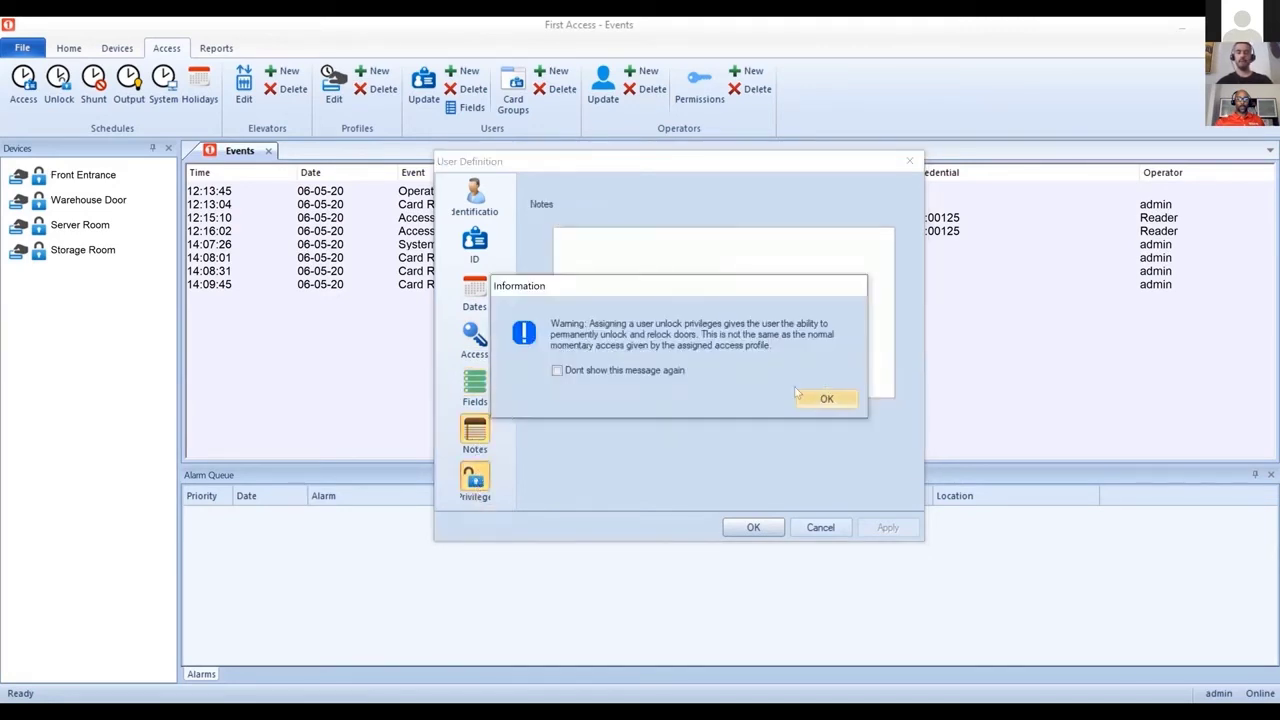
click(819, 401)
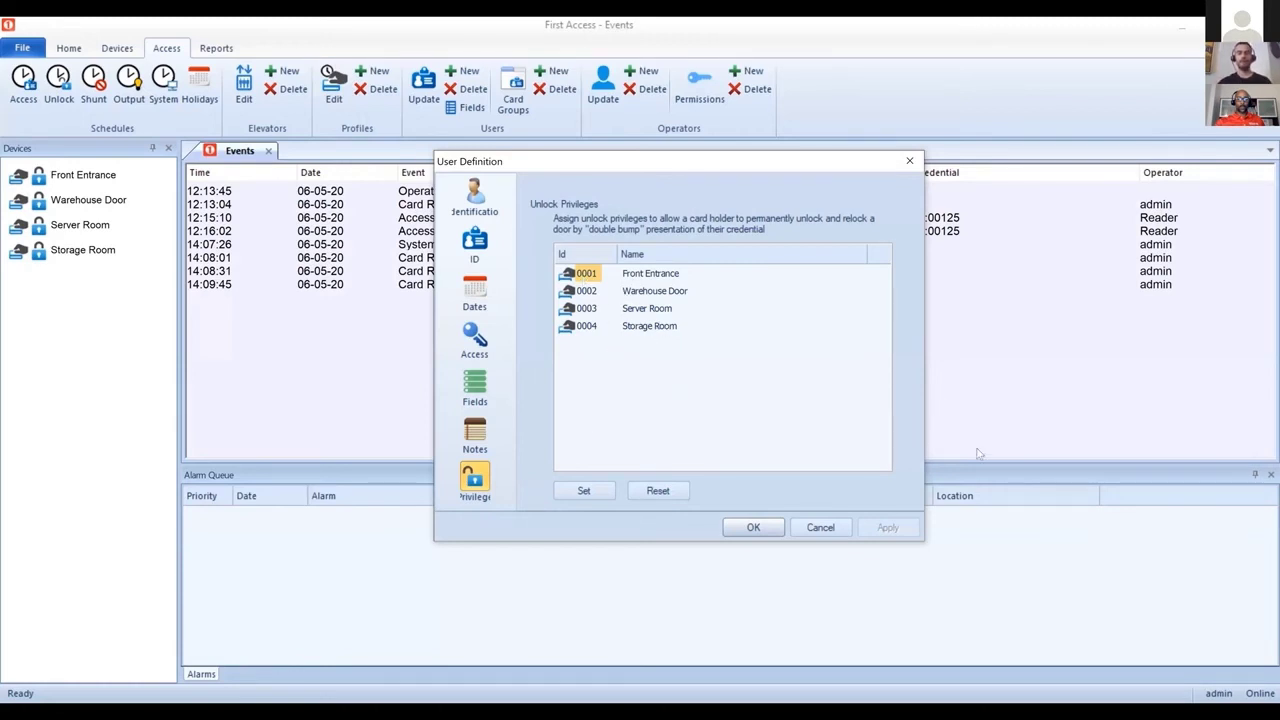
click(832, 530)
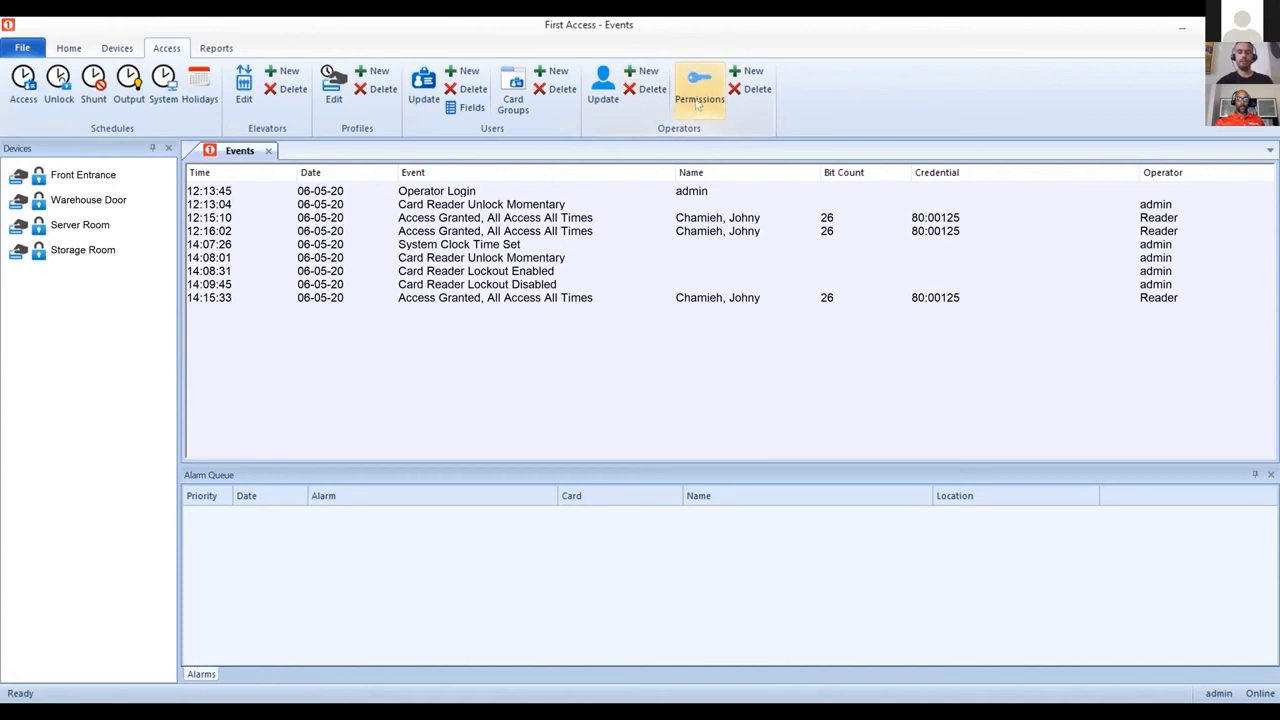
Step: Create a 'Security Guards' permission group, unchecking System Properties and database Backup, Bulk Load, Import
click(745, 72)
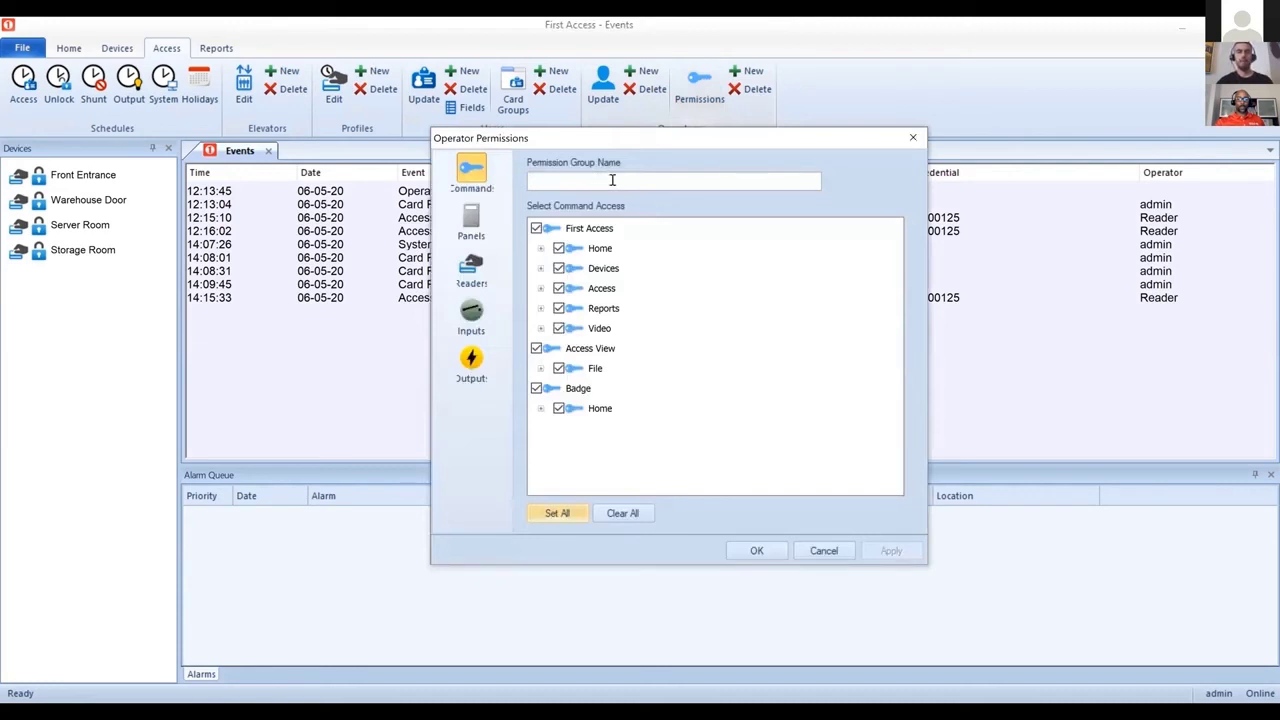
click(575, 180)
text(Security Guards)
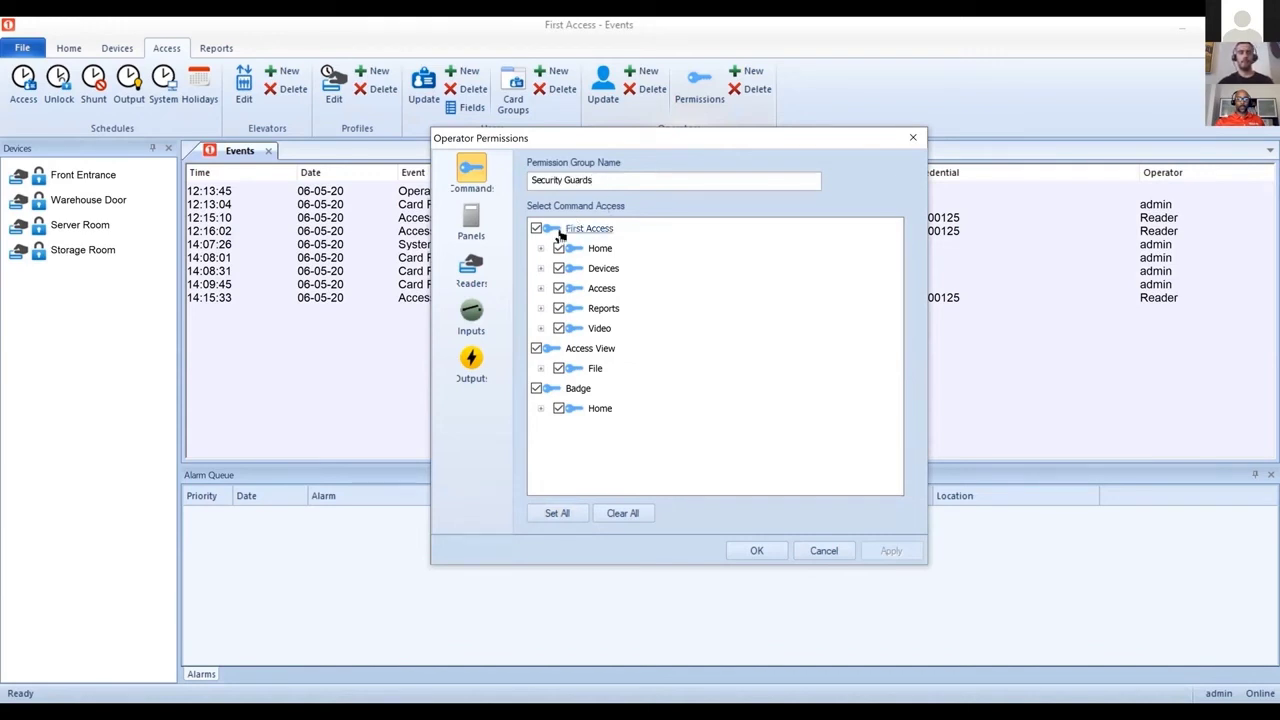
click(541, 248)
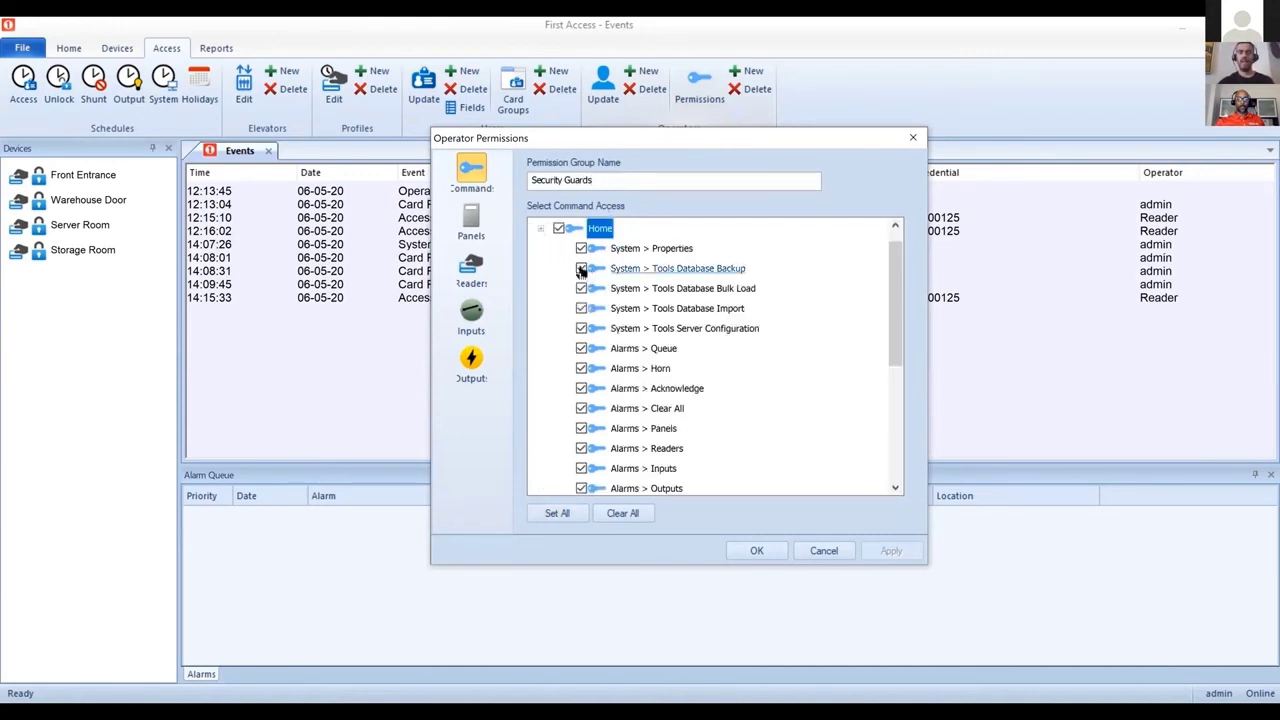
click(581, 268)
click(581, 288)
click(581, 308)
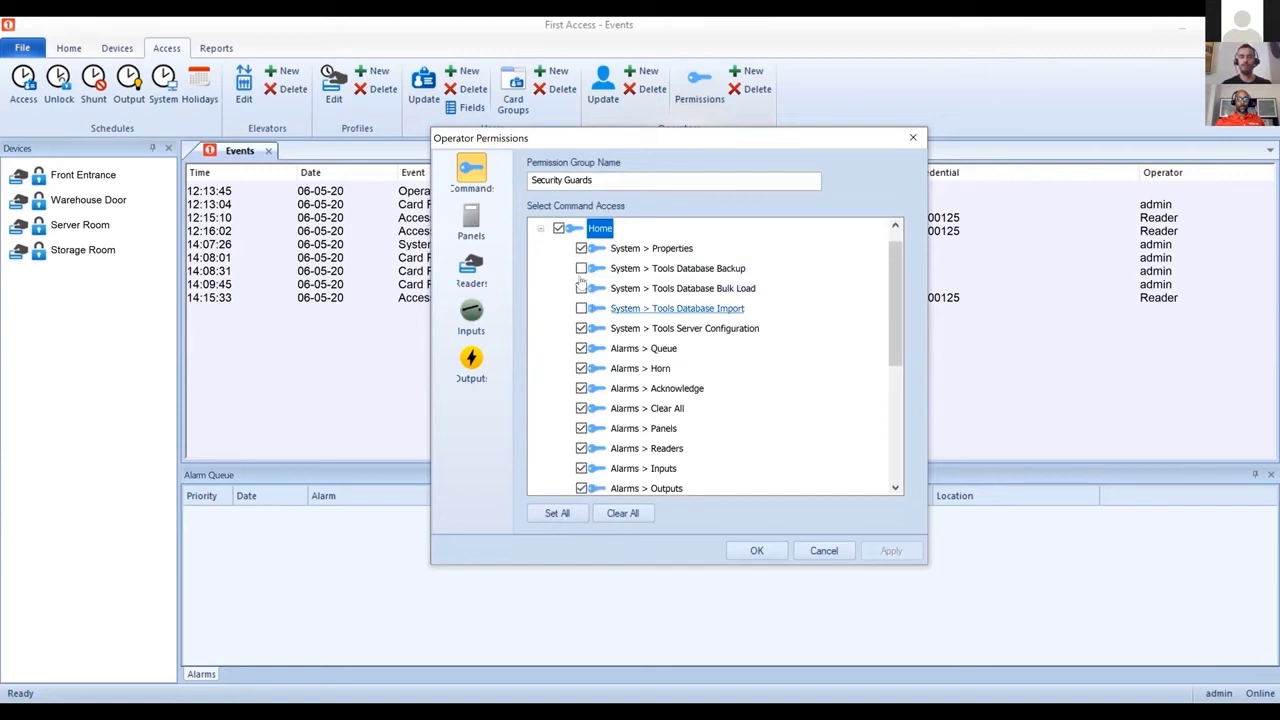
click(581, 248)
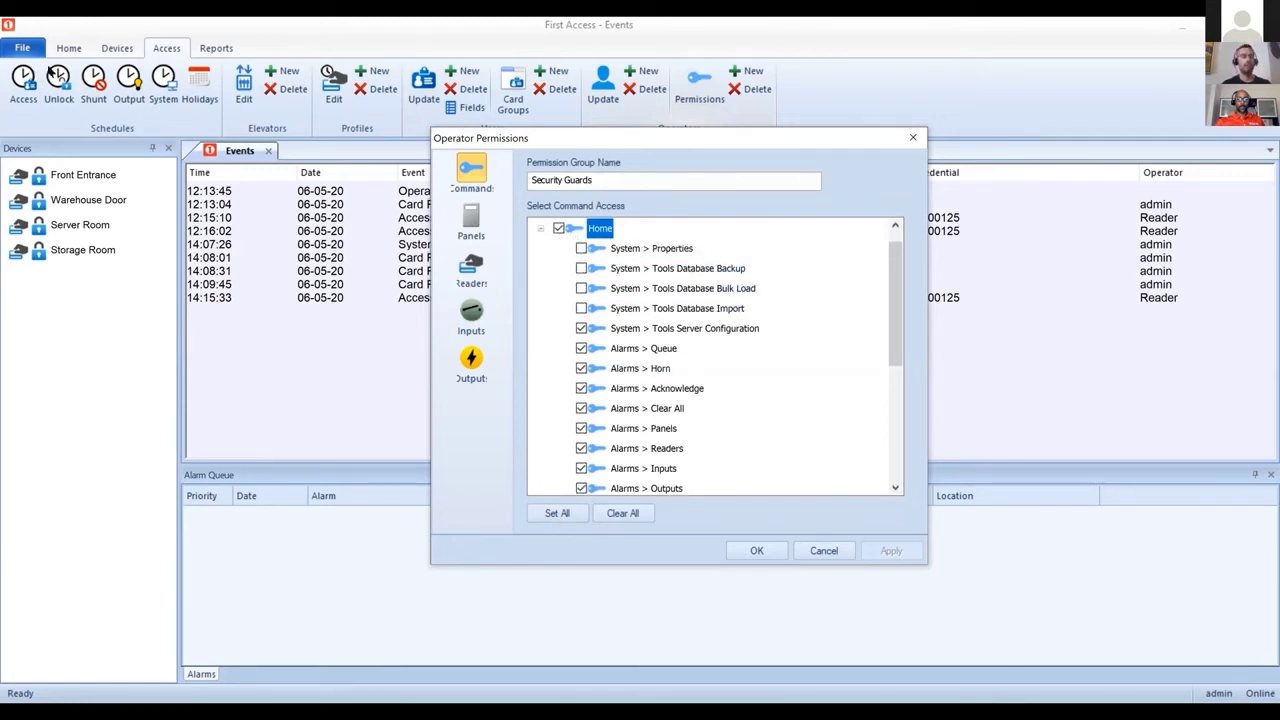
click(540, 228)
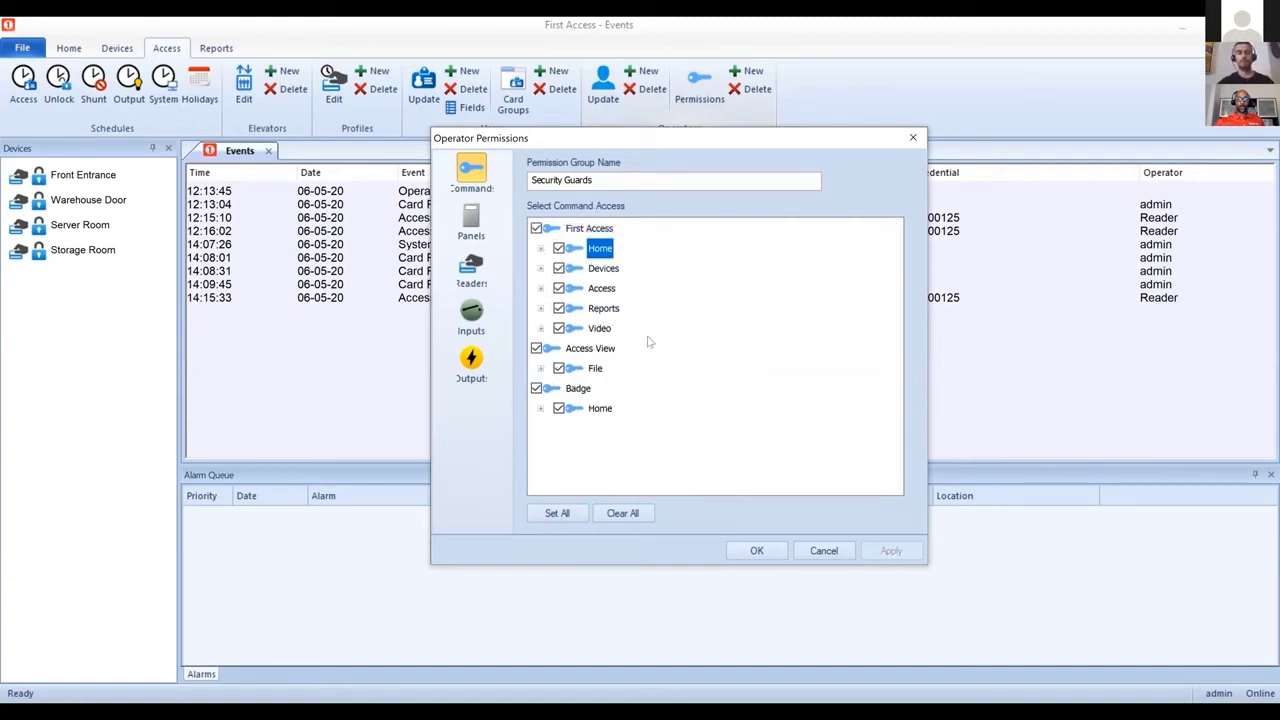
Step: Uncheck the Main Controller and all four card readers, then cancel the Security Guards group
click(470, 222)
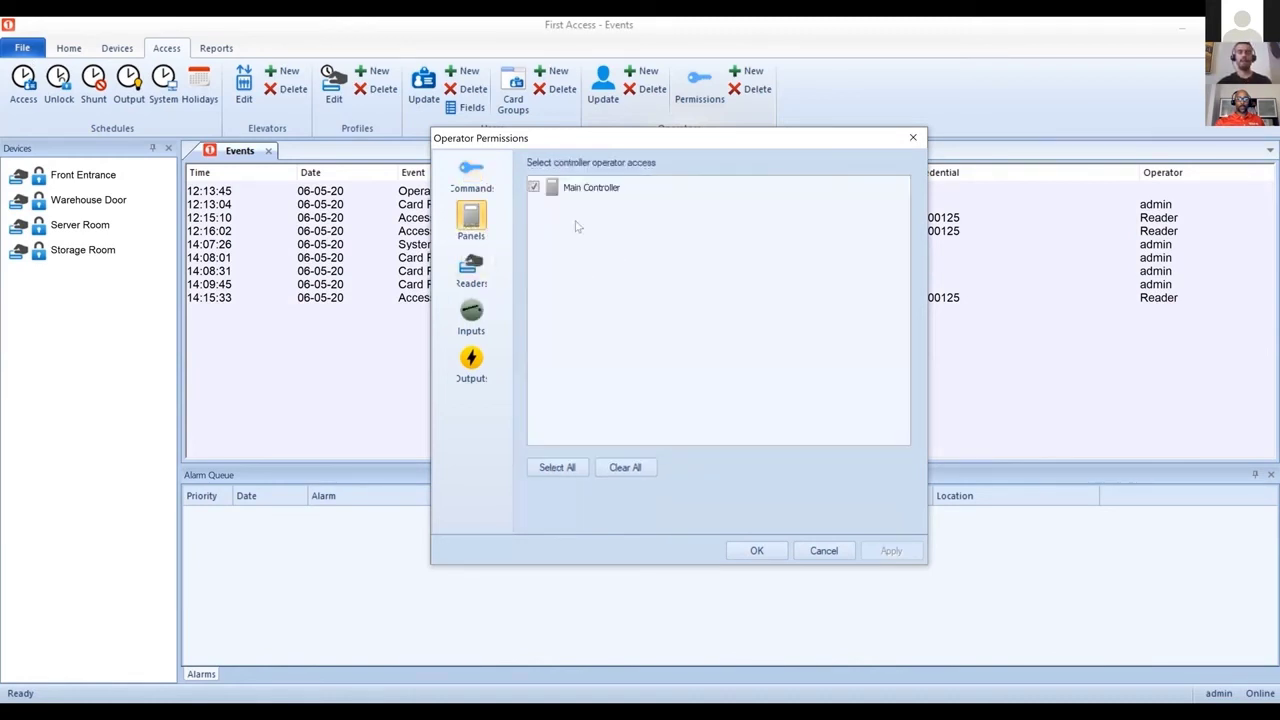
click(536, 188)
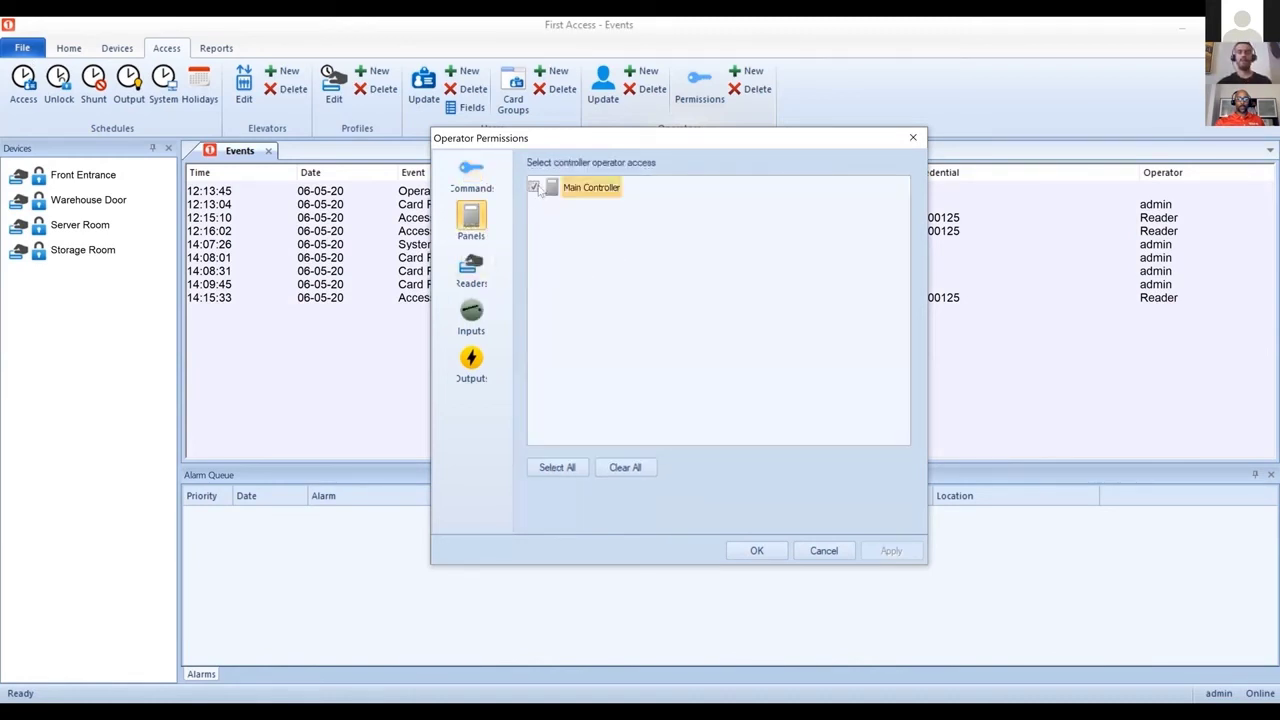
click(471, 270)
click(534, 188)
click(534, 208)
click(534, 229)
click(534, 250)
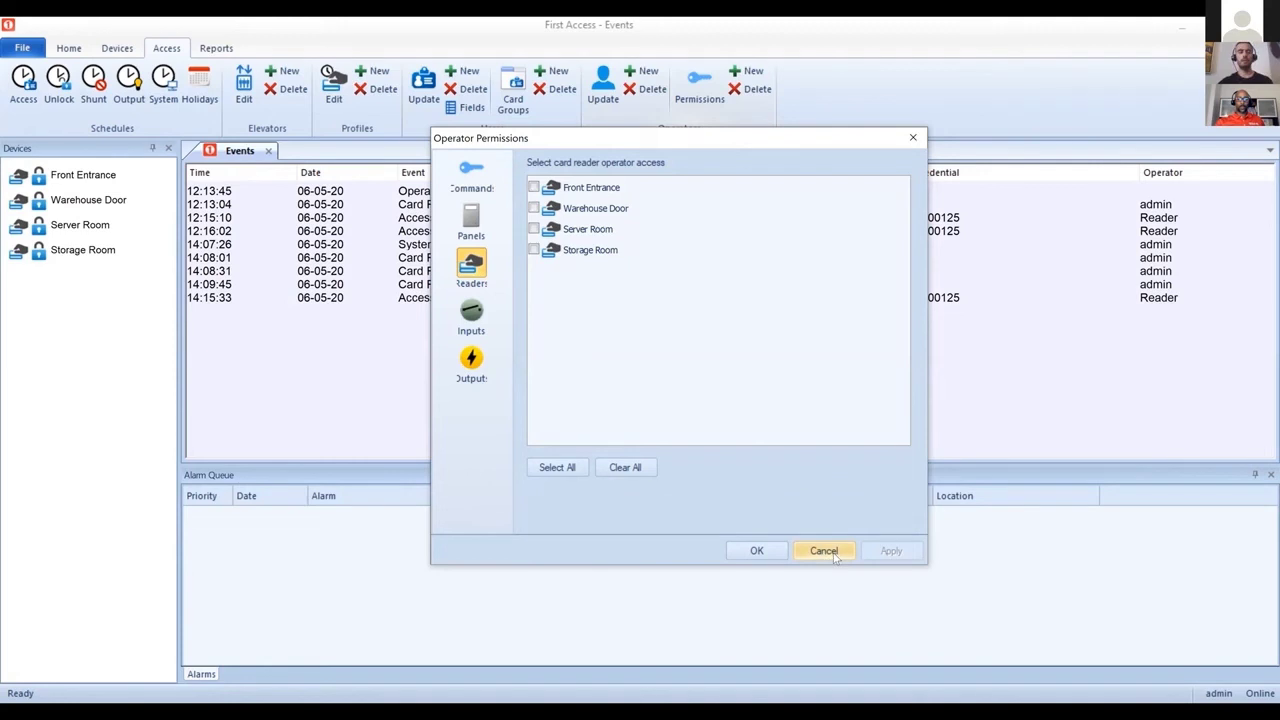
click(835, 557)
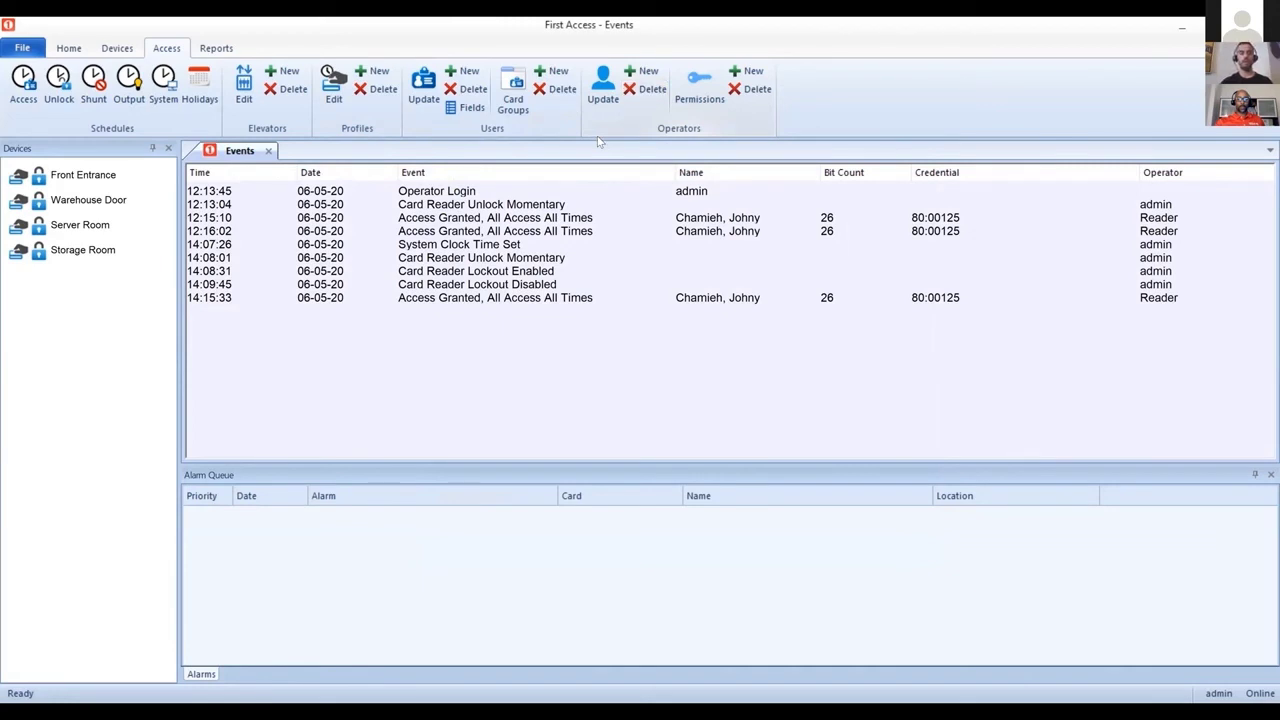
Step: Show the Reports ribbon with the event-history reporting options
click(216, 48)
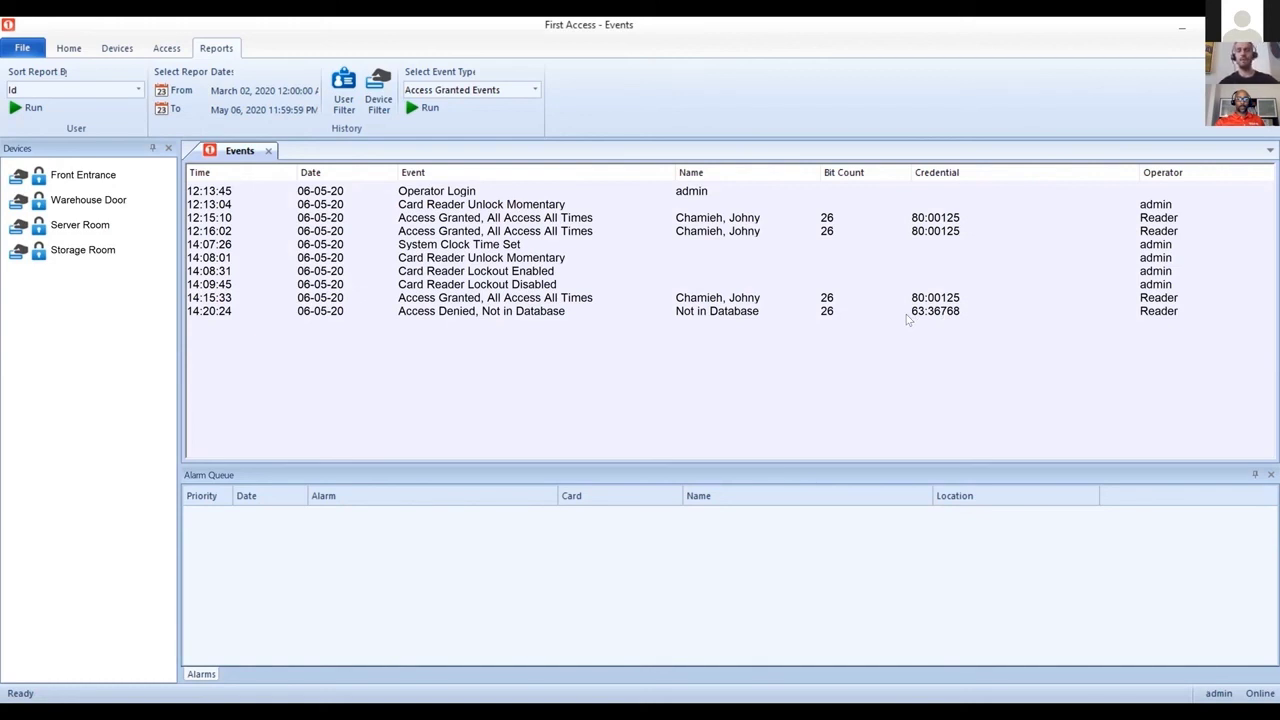
Step: Create a user from the Access Denied event, enter first and last name, review the 26-bit credential, cancel
double_click(927, 314)
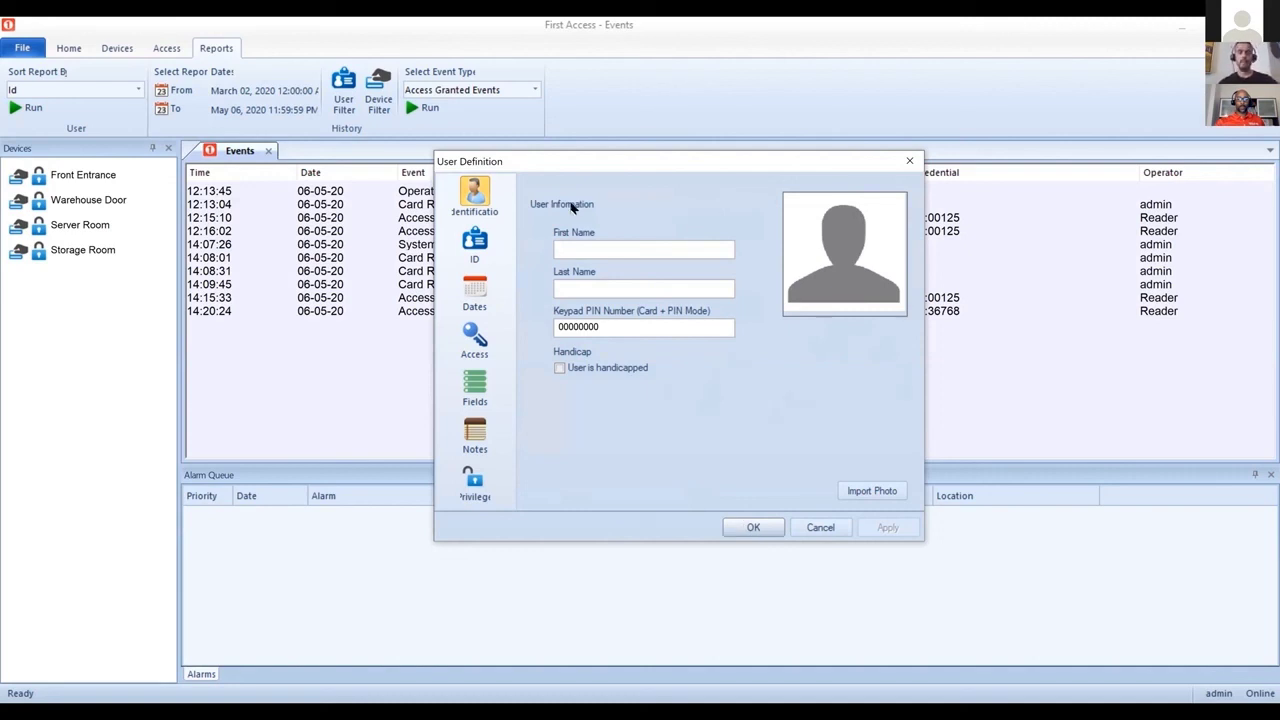
text(John)
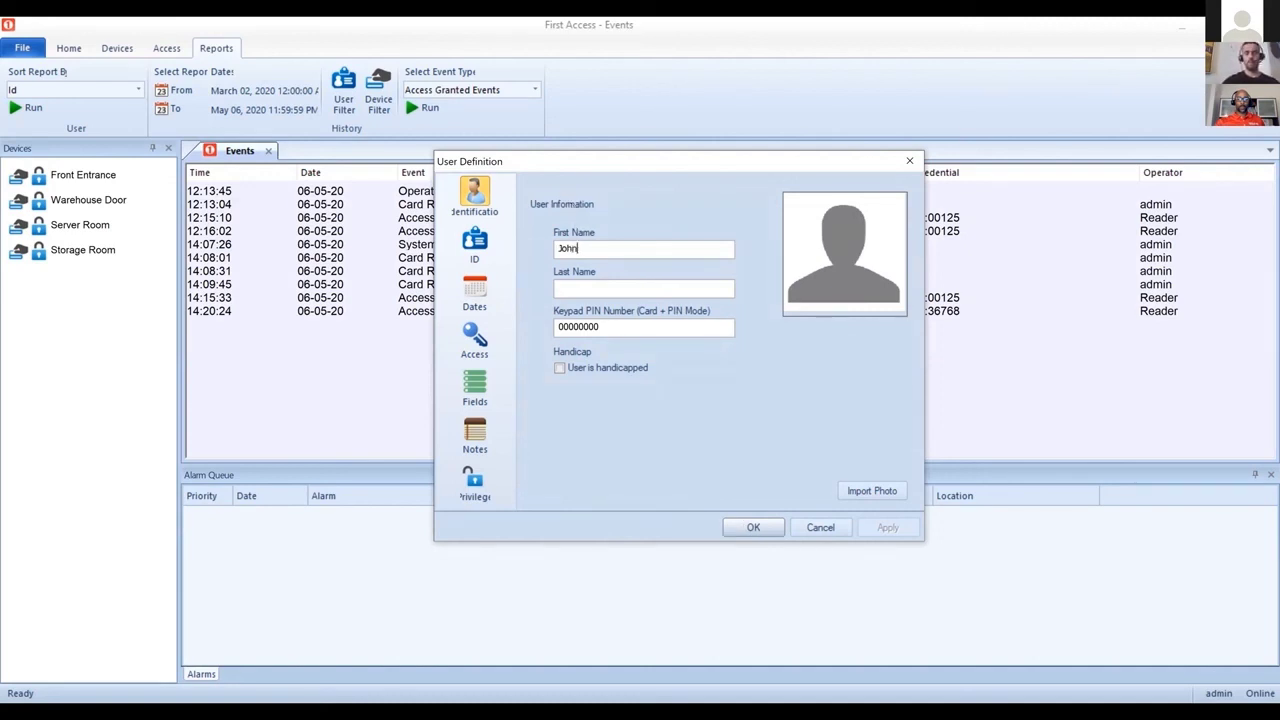
key(Tab)
text(Doe)
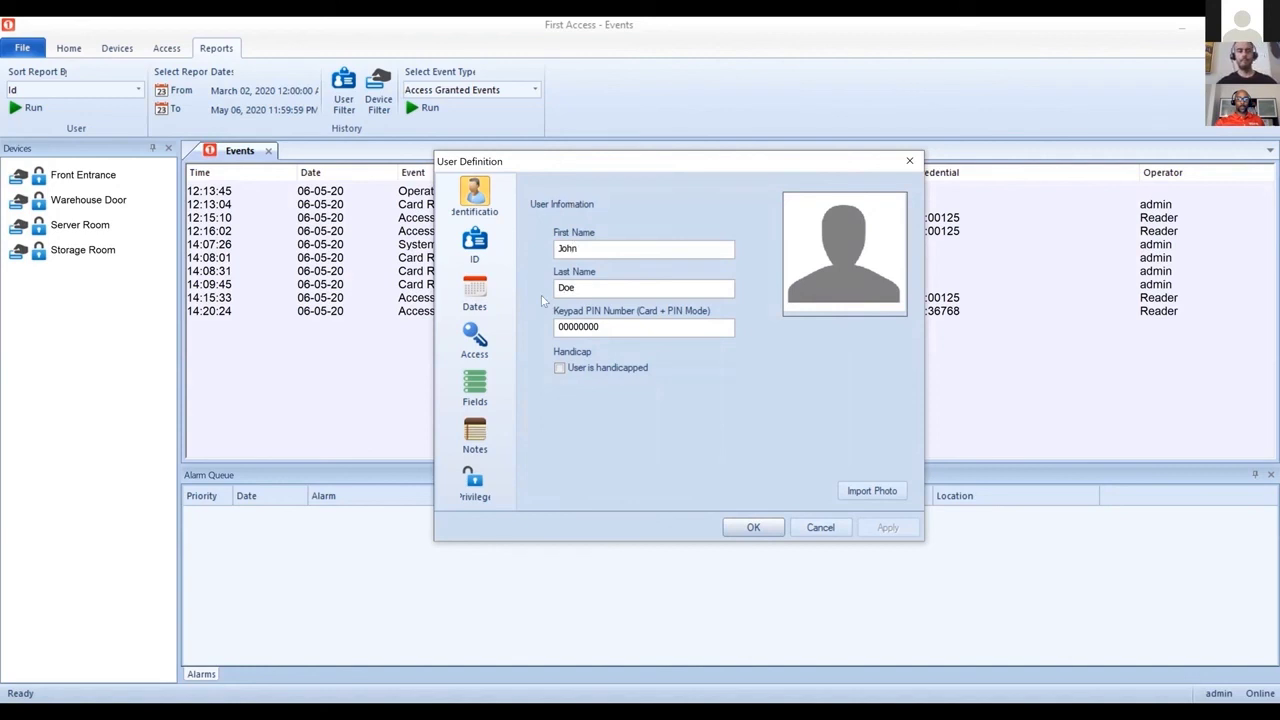
click(475, 242)
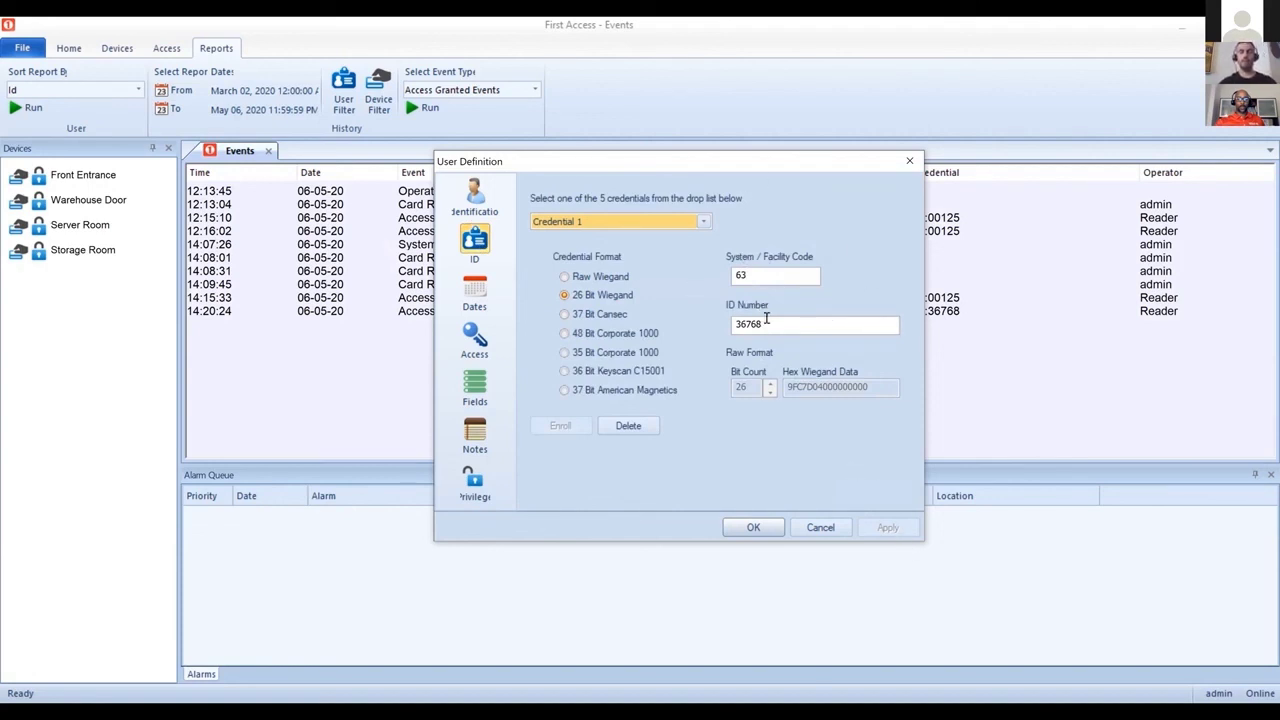
click(826, 532)
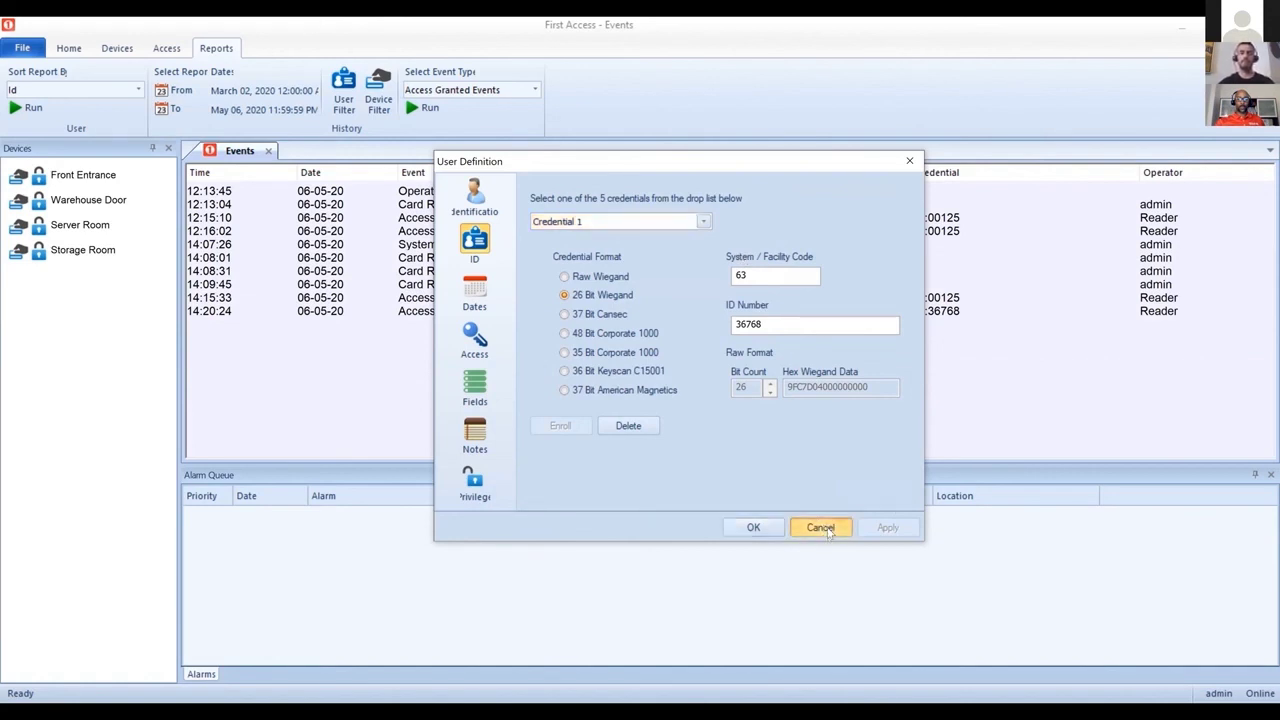